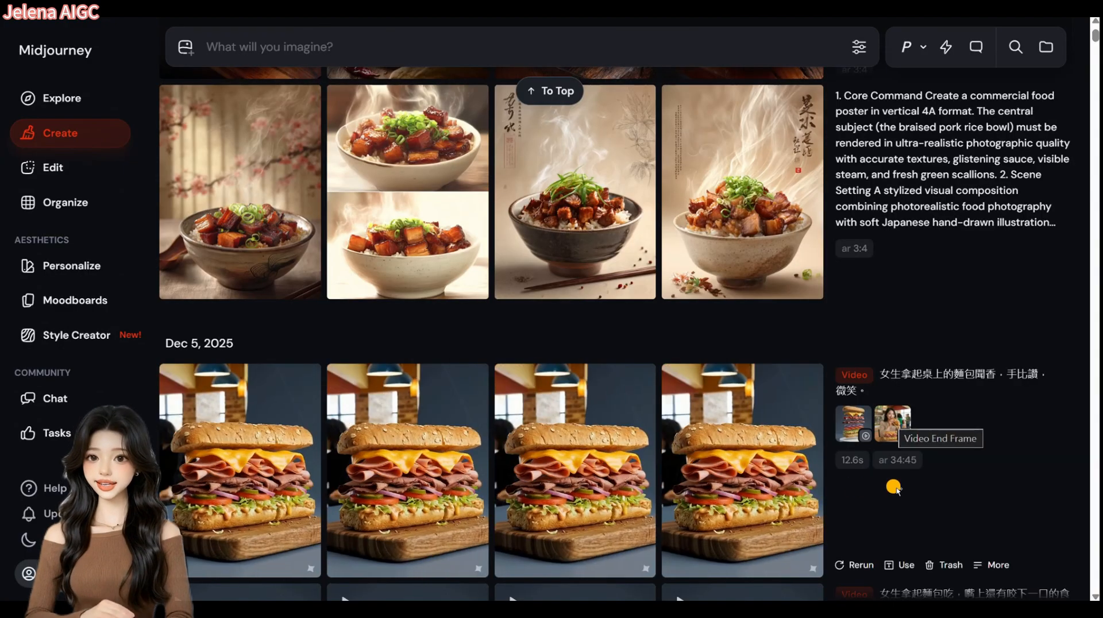
- Examine the sandwich video's end frame, and read Gemini's exploded-view prompt advice
{"action": "left_click", "coordinate": [892, 423]}
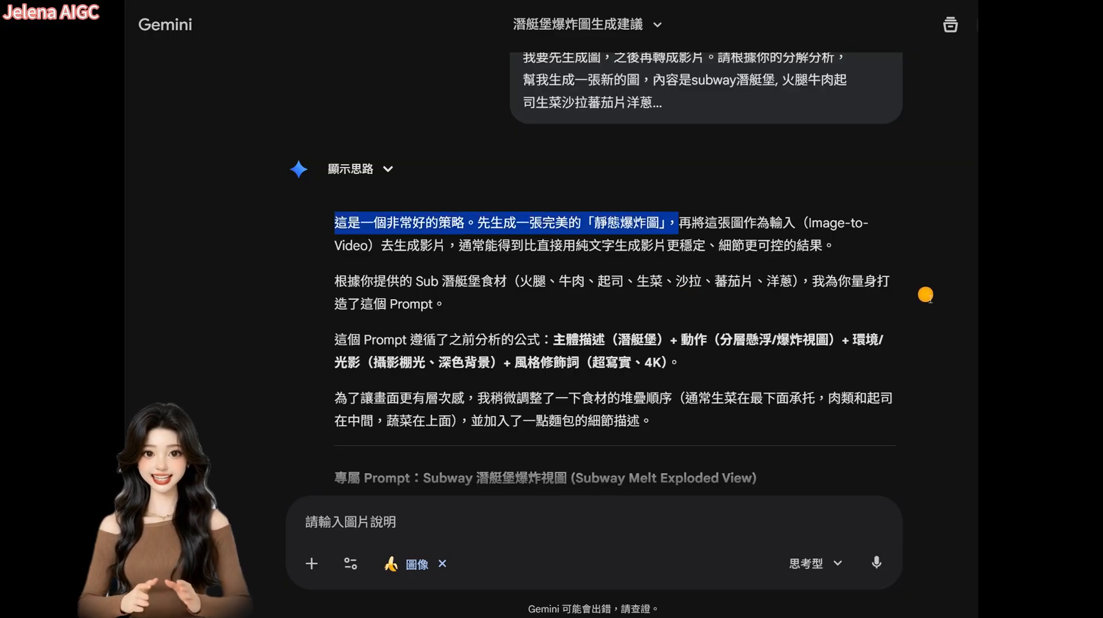
{"action": "scroll", "coordinate": [615, 270], "scroll_direction": "down", "scroll_amount": 9}
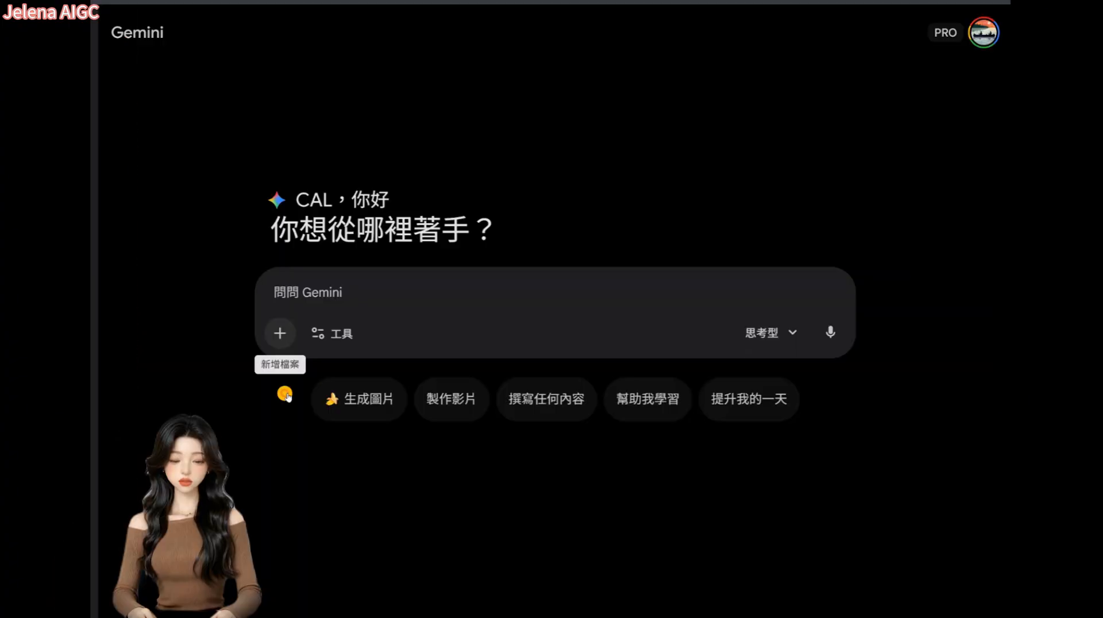
- Attach the exploded sandwich image to a new Gemini chat and enter the prompt "subway潛艇堡, 火腿牛肉起司生菜沙拉蕃茄片洋蔥", asking it to follow the attached image
{"action": "left_click", "coordinate": [280, 331]}
{"action": "left_click", "coordinate": [345, 372]}
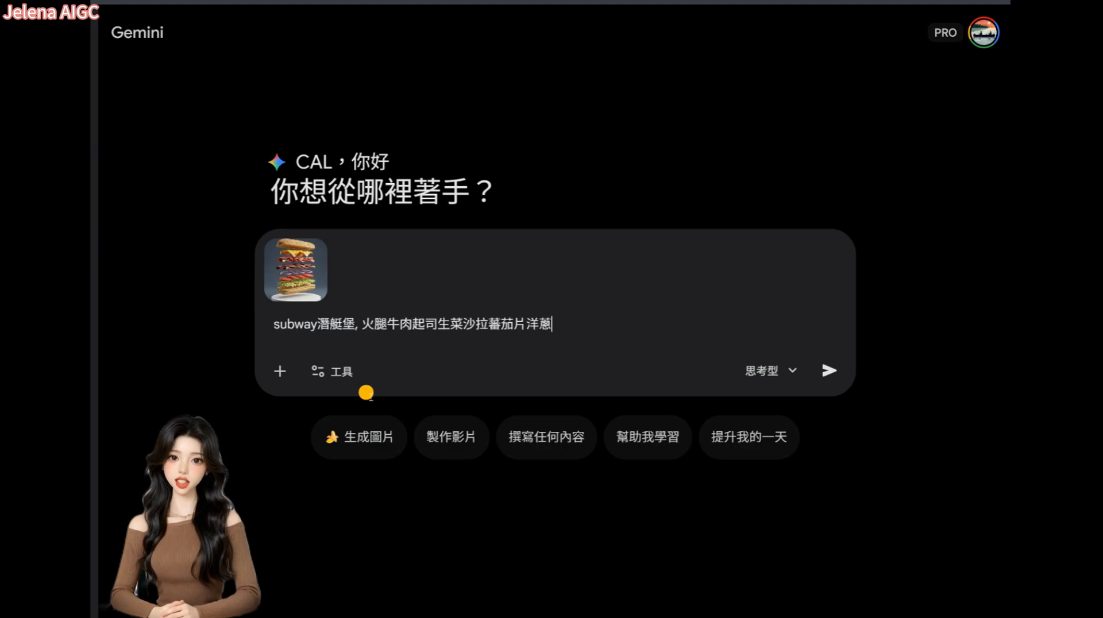
{"action": "type", "text": "考附圖"}
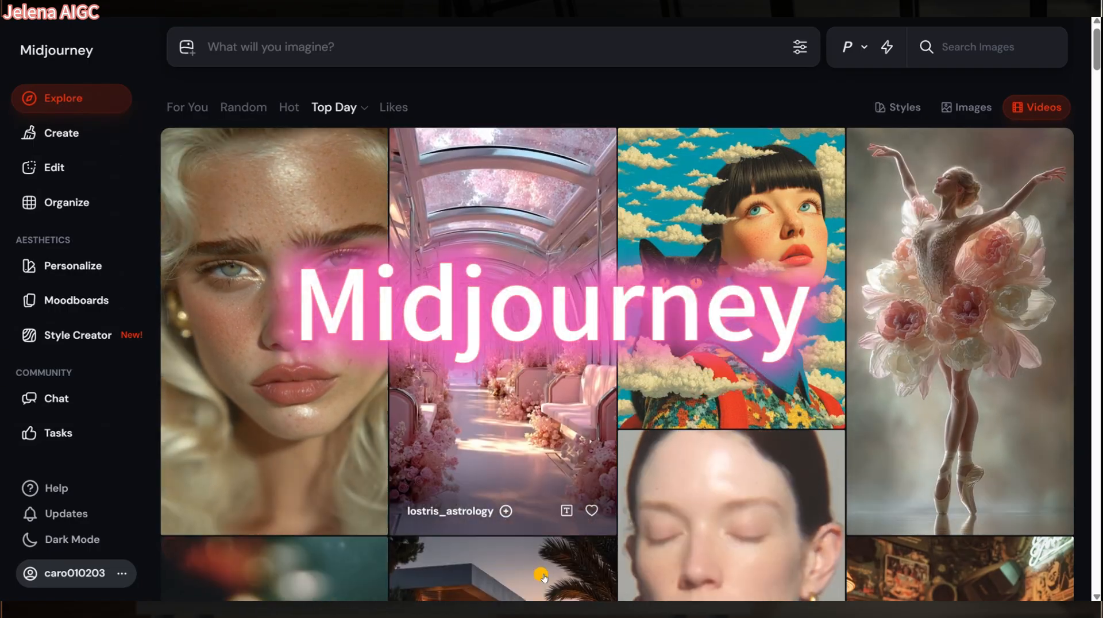
- Look through the Midjourney, Sora and PixVerse galleries and FlexClip's list of image-to-video models
{"action": "scroll", "coordinate": [438, 530], "scroll_direction": "down", "scroll_amount": 1}
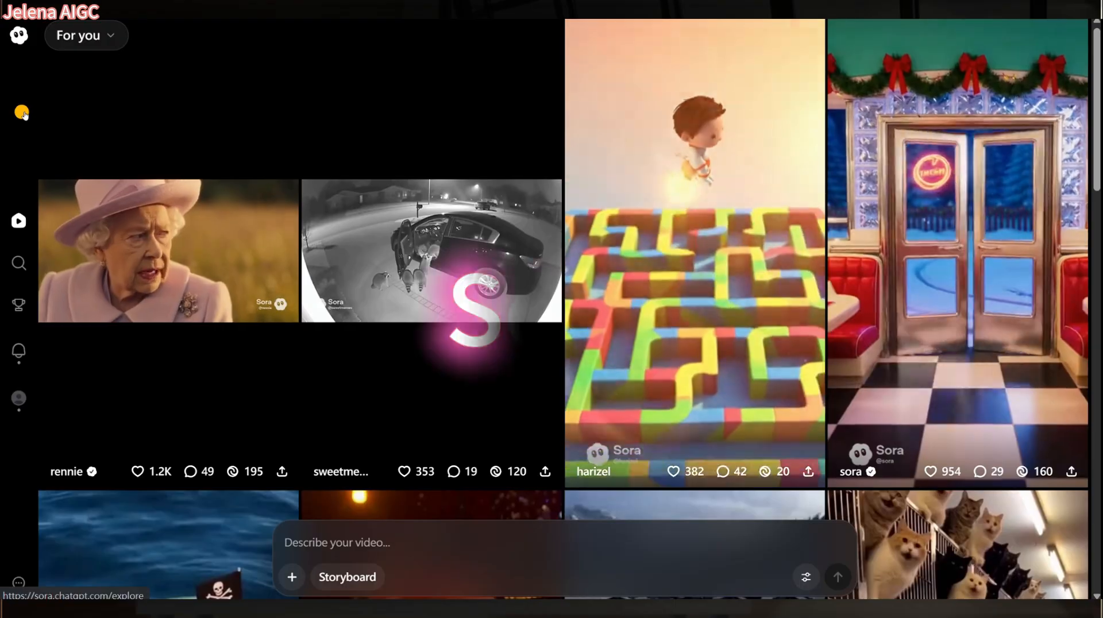
{"action": "scroll", "coordinate": [552, 311], "scroll_direction": "down", "scroll_amount": 5}
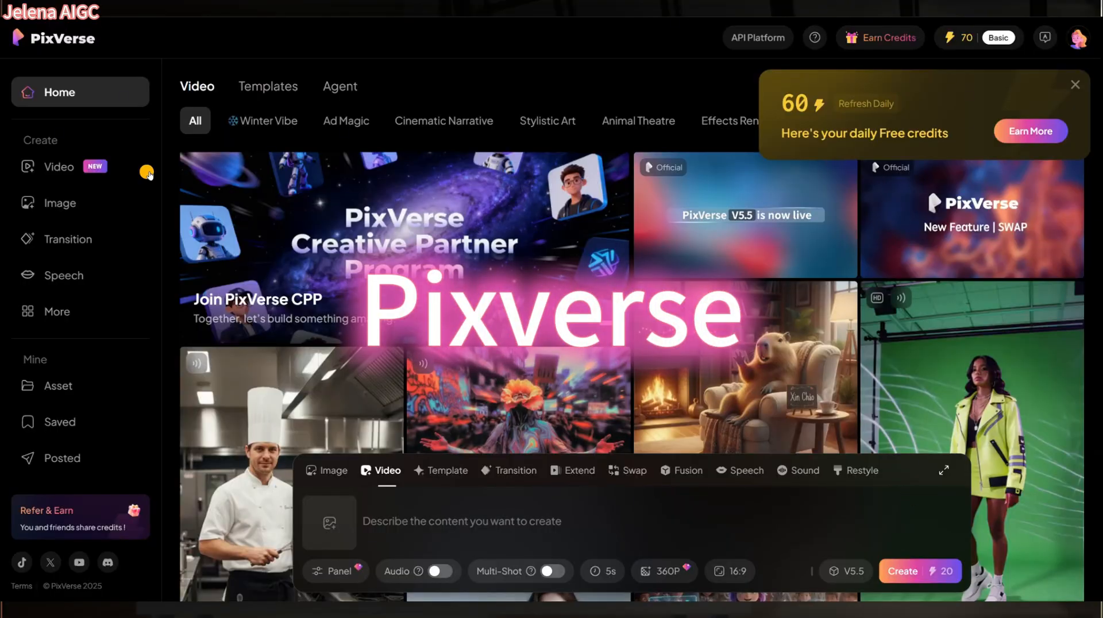
{"action": "scroll", "coordinate": [361, 477], "scroll_direction": "down", "scroll_amount": 15}
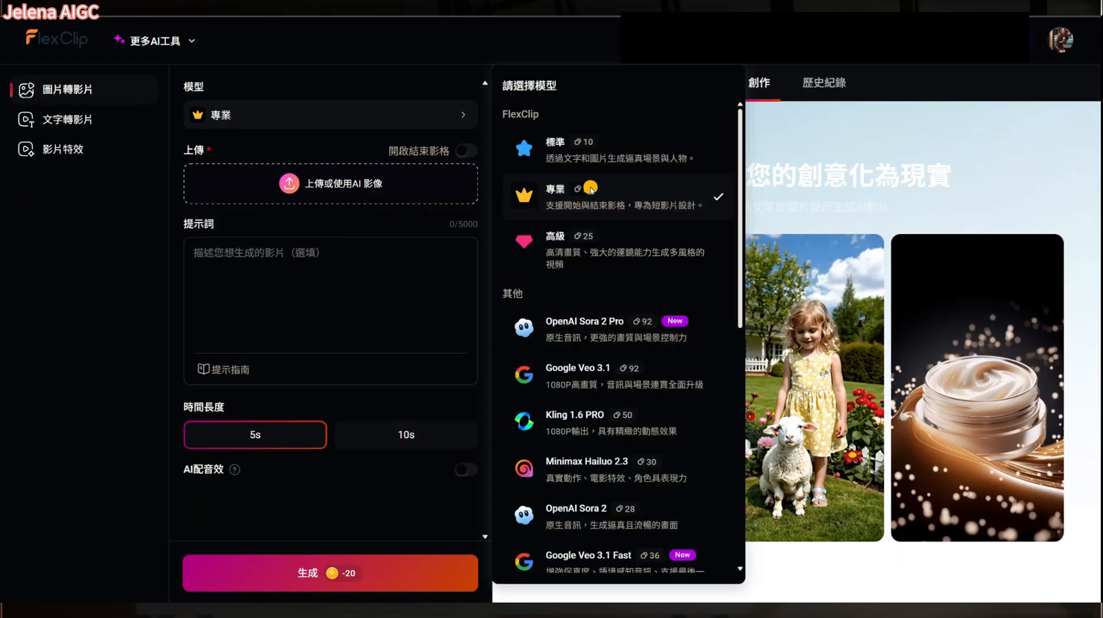
{"action": "scroll", "coordinate": [660, 353], "scroll_direction": "down", "scroll_amount": 10}
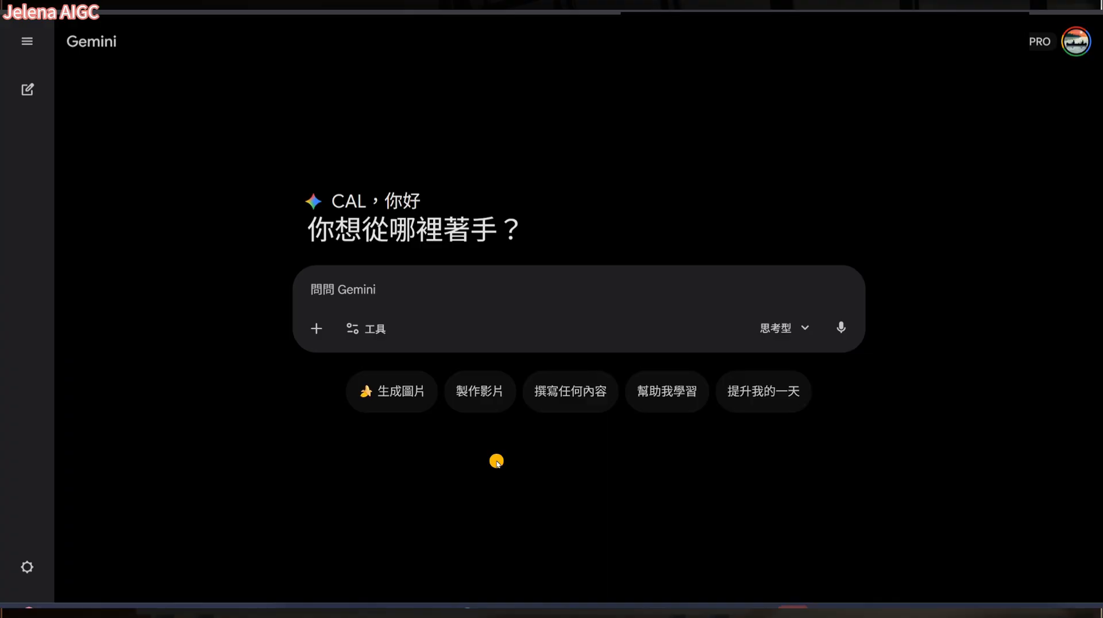
- Switch to Gemini, choose video creation, and look through the Veo 3.1 Fast templates
{"action": "left_click", "coordinate": [482, 393]}
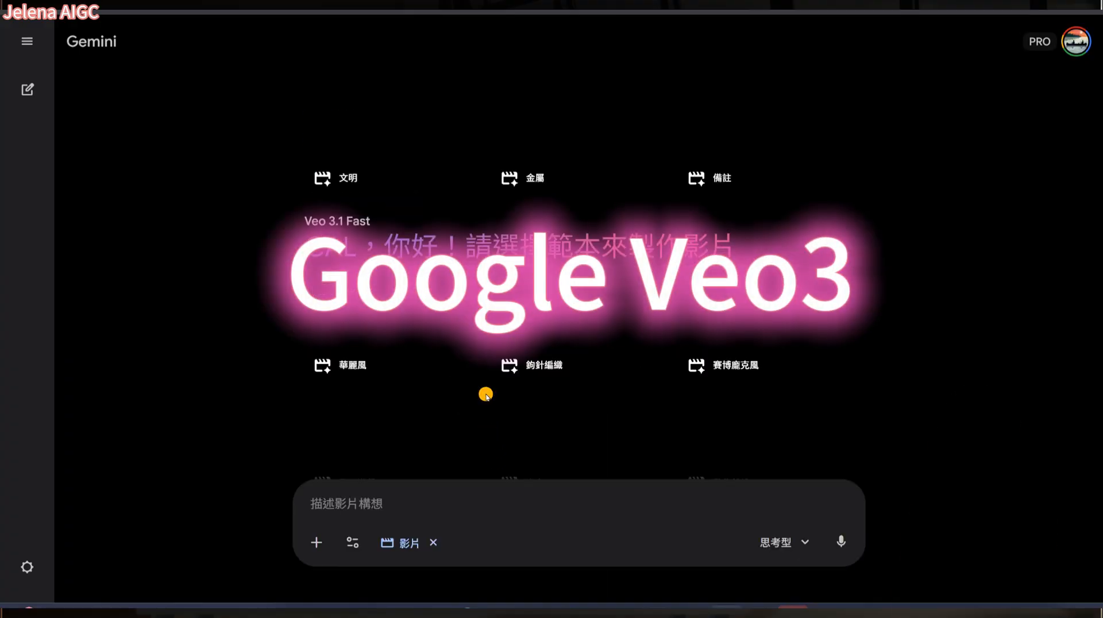
{"action": "scroll", "coordinate": [486, 395], "scroll_direction": "down", "scroll_amount": 5}
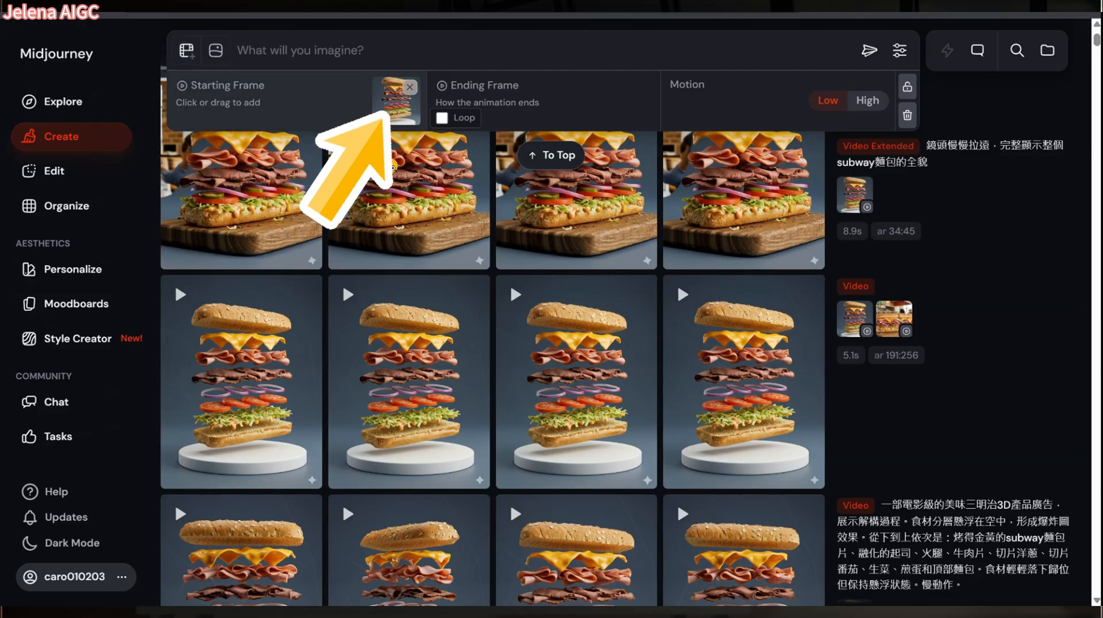
- Switch to Midjourney, enter the Chinese slow-motion 3D exploded-sandwich ad prompt for the starting frame, and select the third resulting clip
{"action": "type", "text": "一部電影級的美味三明治3D產品廣告，展示解構過程。食材分層懸浮在空中，形成爆炸圖效果。從下到上依次是：烤得金黃的subway麵包片、融化的起司、火腿、牛肉片、切片洋蔥、切片番茄、生菜、煎蛋和頂部麵包。食材輕輕落下歸位但保持懸浮狀態。慢動作。"}
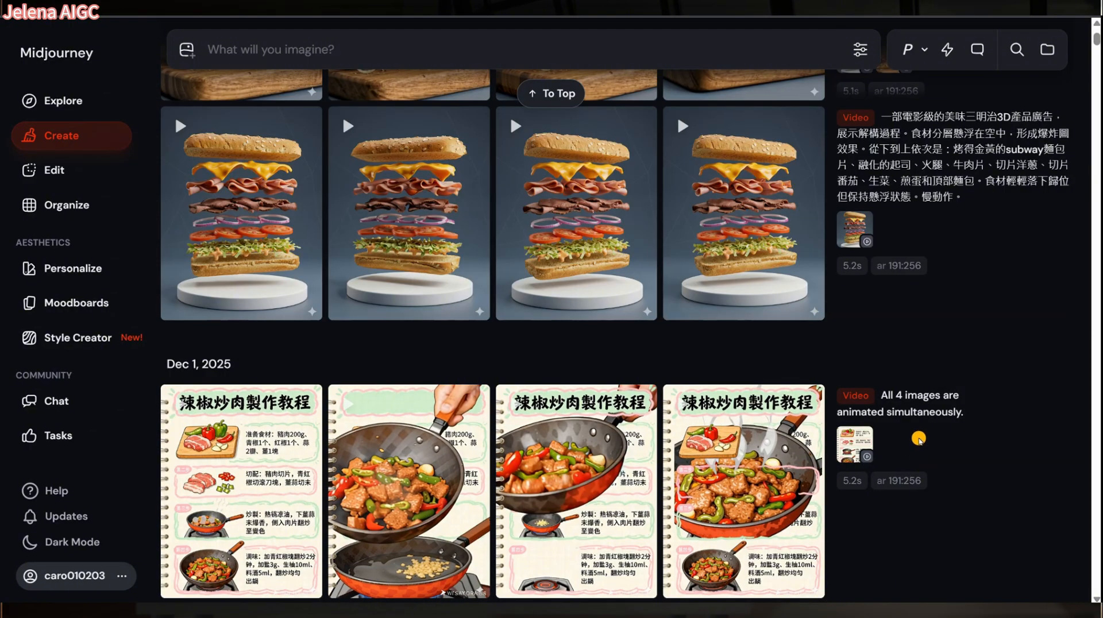
{"action": "mouse_move", "coordinate": [626, 315]}
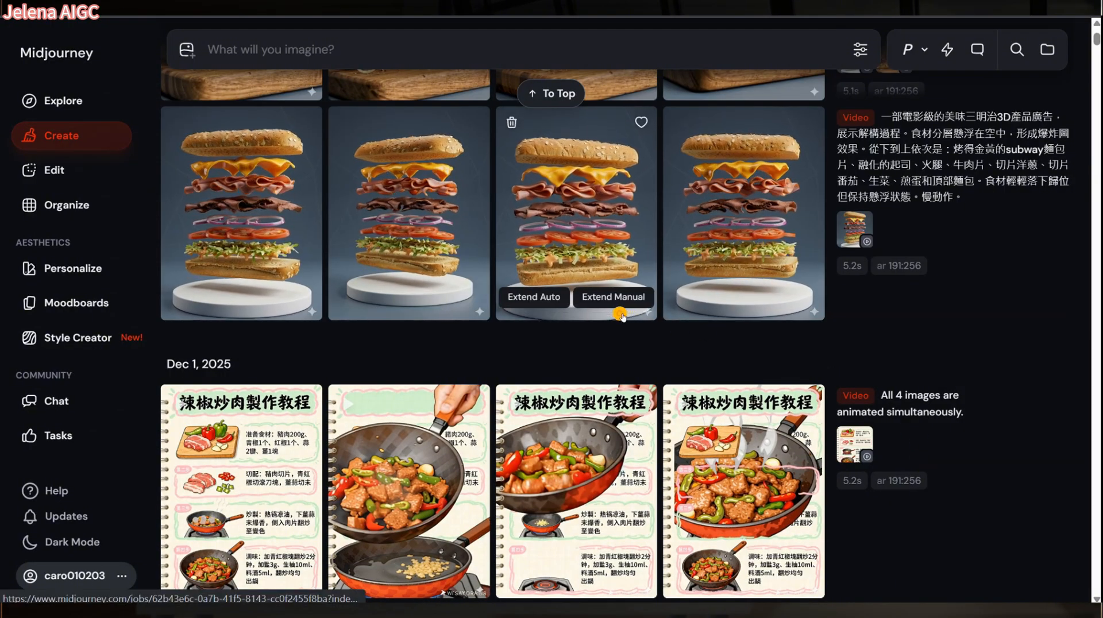
{"action": "left_click", "coordinate": [620, 315]}
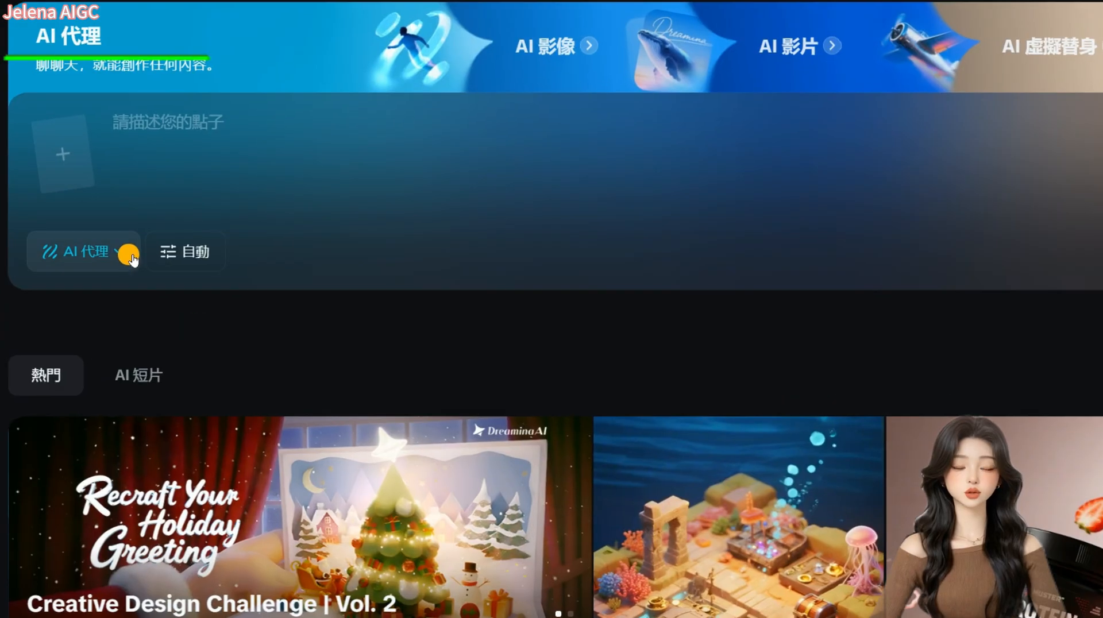
- Switch to Dreamina and change the creation mode to AI 影片
{"action": "left_click", "coordinate": [130, 255]}
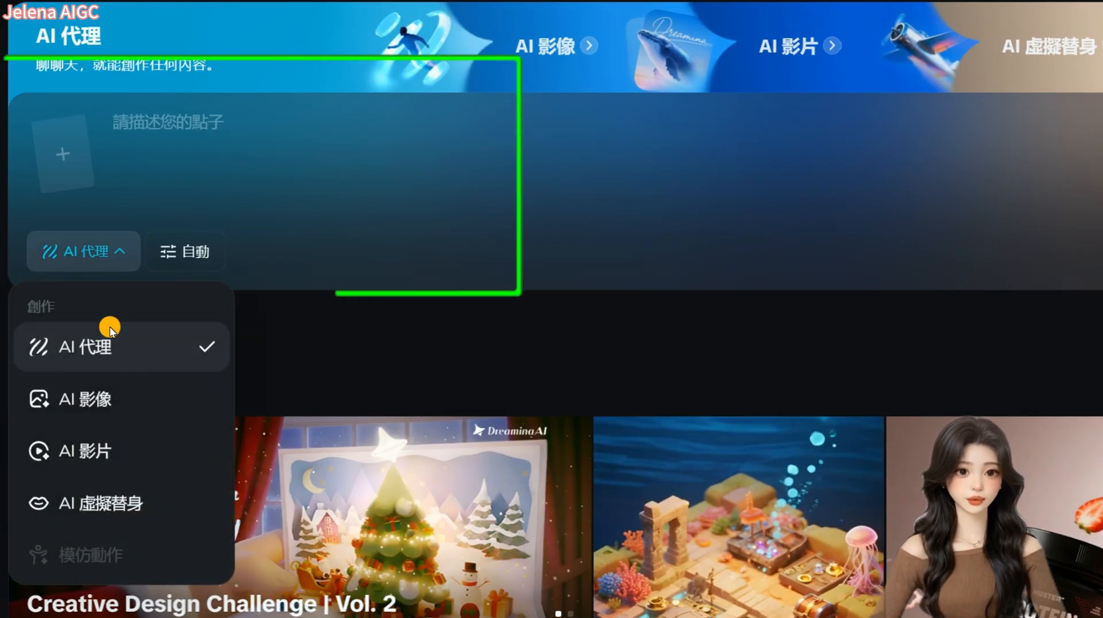
{"action": "left_click", "coordinate": [113, 452]}
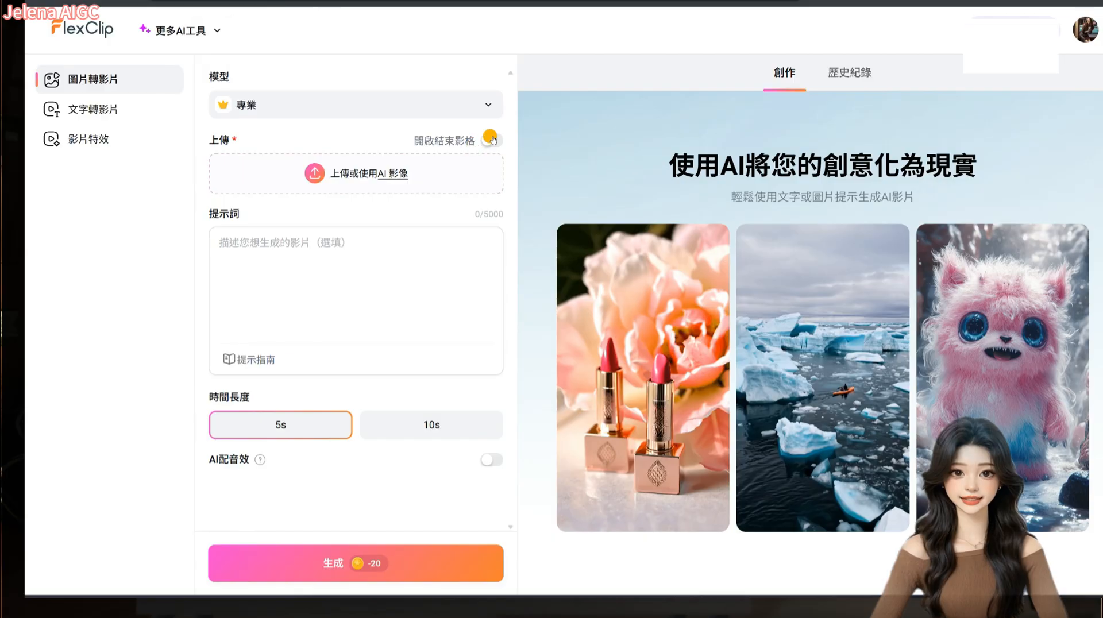
- Switch to FlexClip, enable the ending frame for image-to-video, and play the generated sandwich video
{"action": "left_click", "coordinate": [491, 141]}
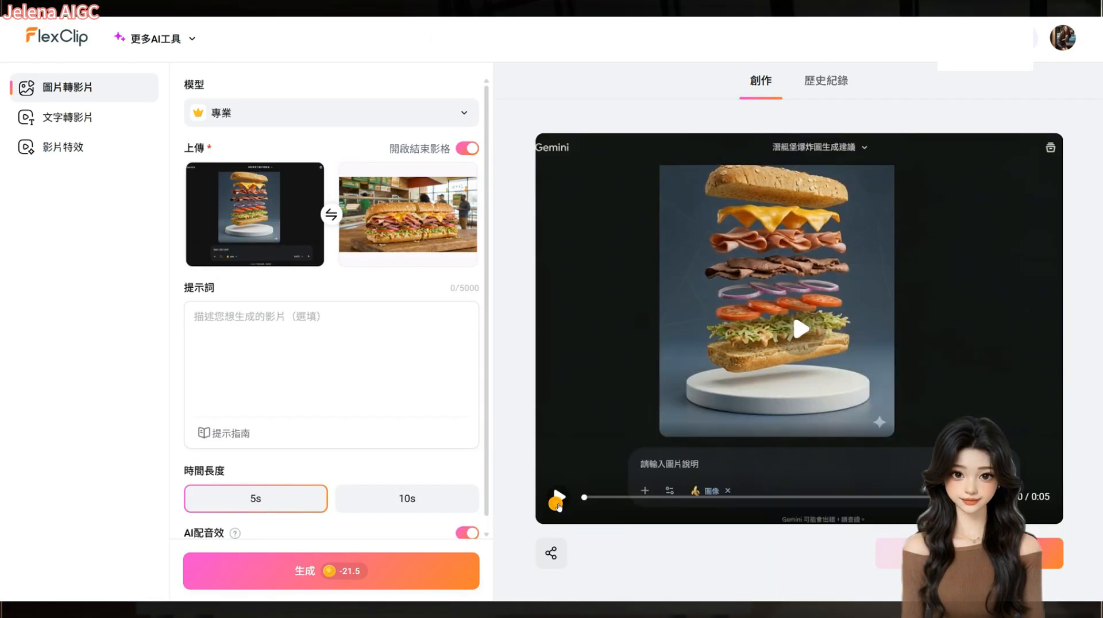
{"action": "left_click", "coordinate": [557, 499]}
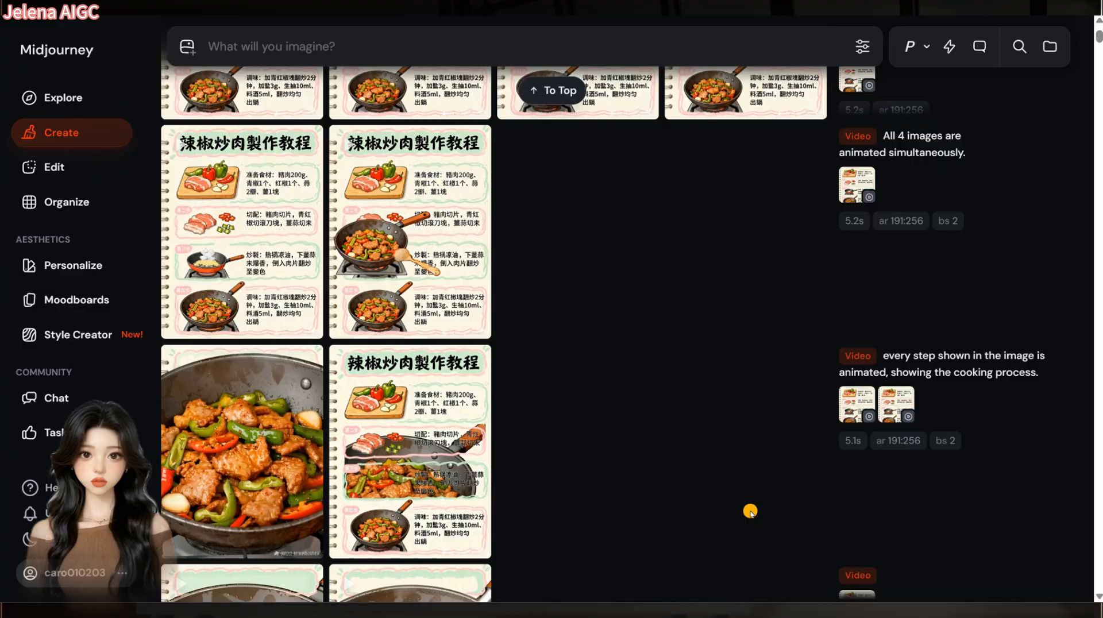
- Locate the floating exploded-sandwich clips in the Midjourney history and choose manual extension for the third clip
{"action": "scroll", "coordinate": [751, 511], "scroll_direction": "up", "scroll_amount": 2}
{"action": "mouse_move", "coordinate": [878, 349]}
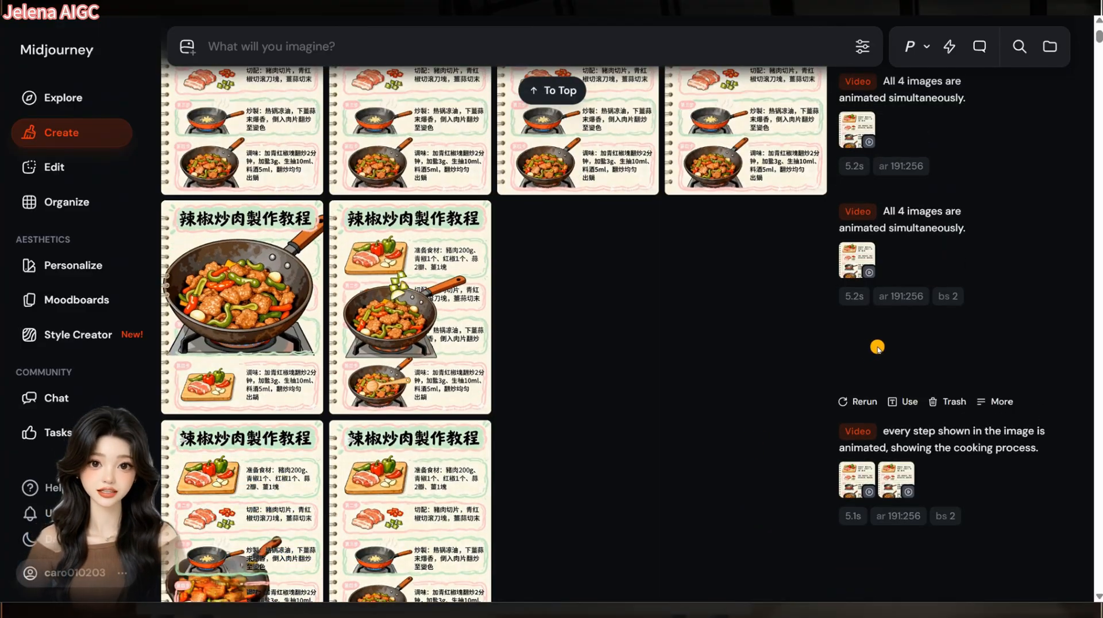
{"action": "scroll", "coordinate": [878, 347], "scroll_direction": "up", "scroll_amount": 7}
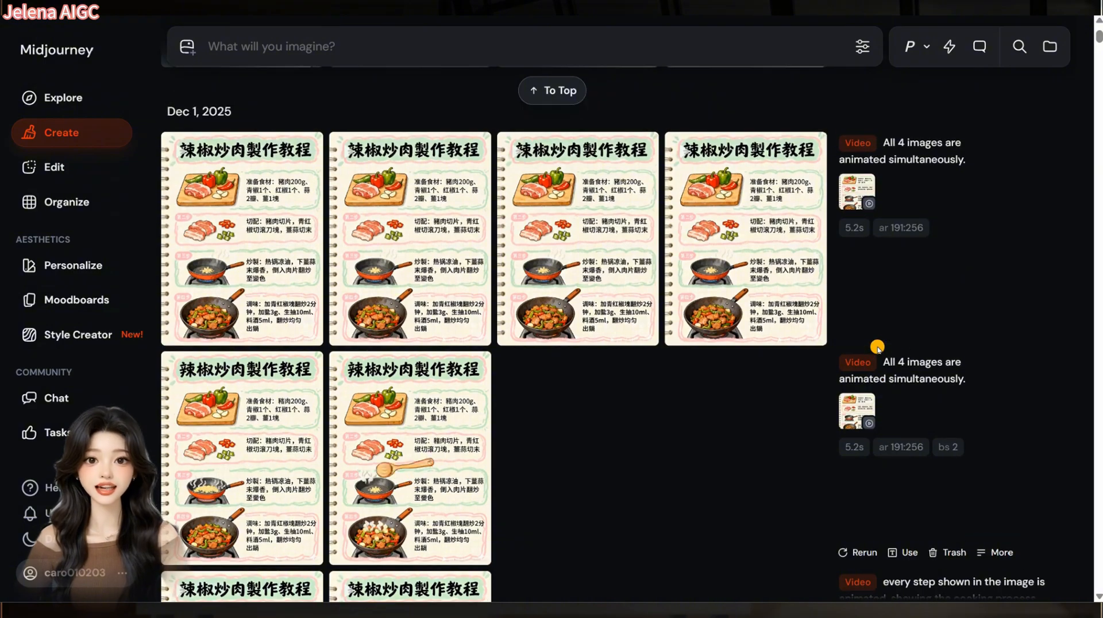
{"action": "scroll", "coordinate": [823, 520], "scroll_direction": "up", "scroll_amount": 2}
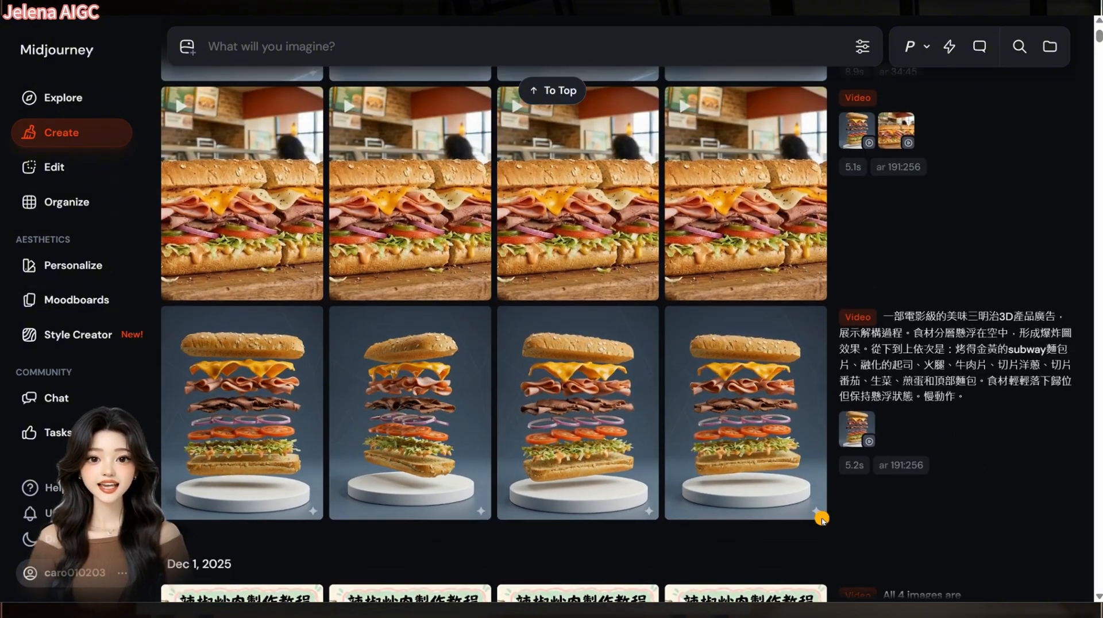
{"action": "scroll", "coordinate": [1089, 297], "scroll_direction": "up", "scroll_amount": 2}
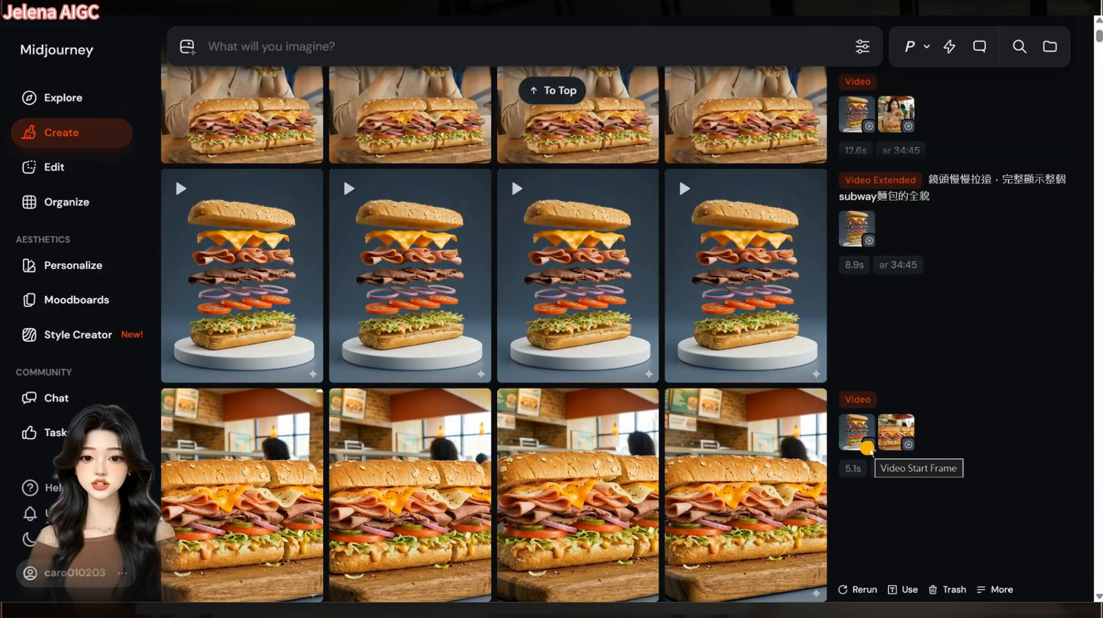
{"action": "scroll", "coordinate": [591, 575], "scroll_direction": "down", "scroll_amount": 4}
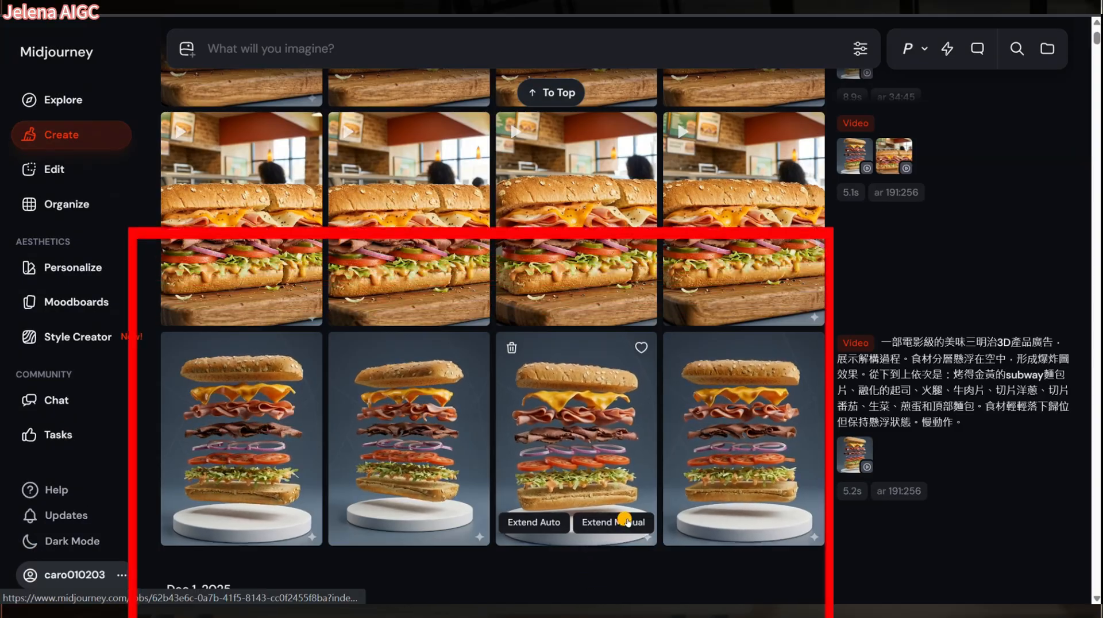
{"action": "scroll", "coordinate": [626, 521], "scroll_direction": "down", "scroll_amount": 2}
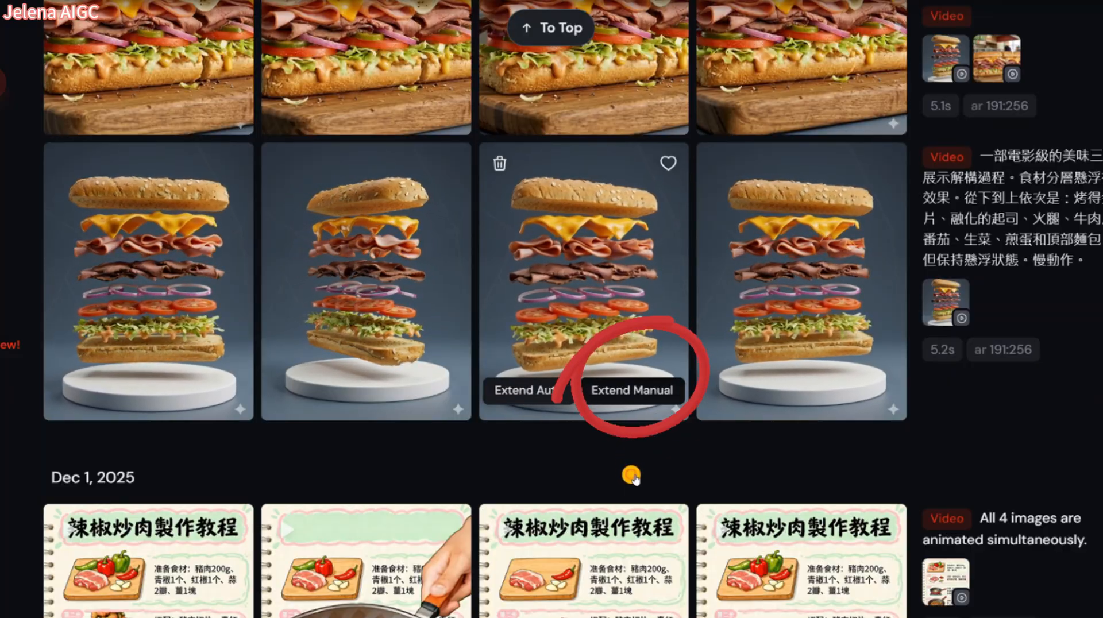
{"action": "left_click", "coordinate": [632, 390]}
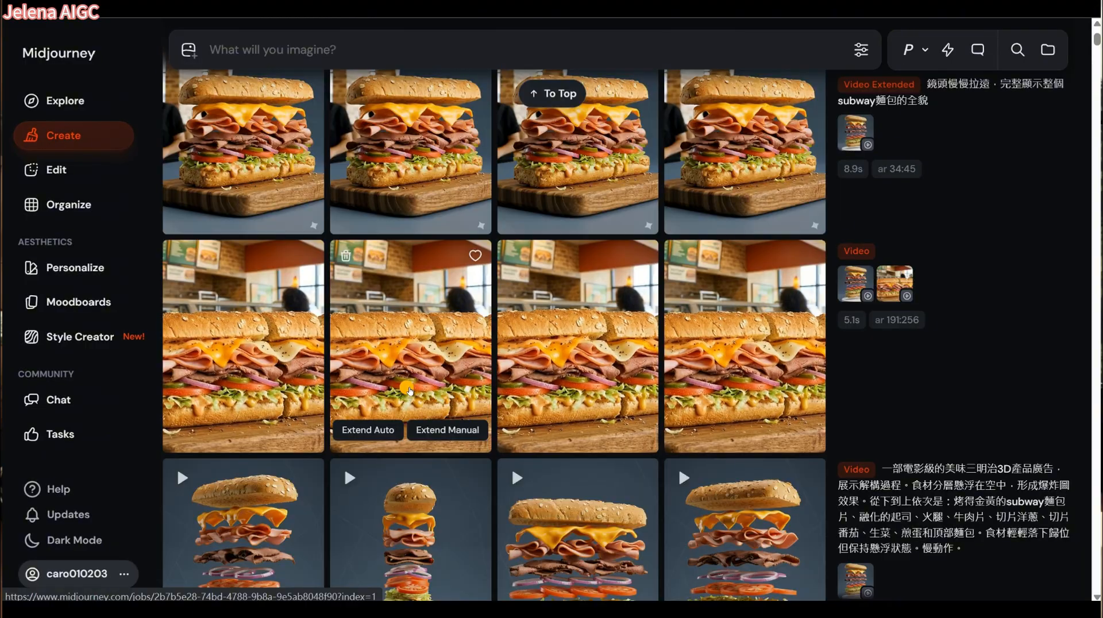
- Review the 5.1-second start-and-end-frame sandwich video and the extended zoom-out version, closing the enlarged view
{"action": "left_click", "coordinate": [412, 345]}
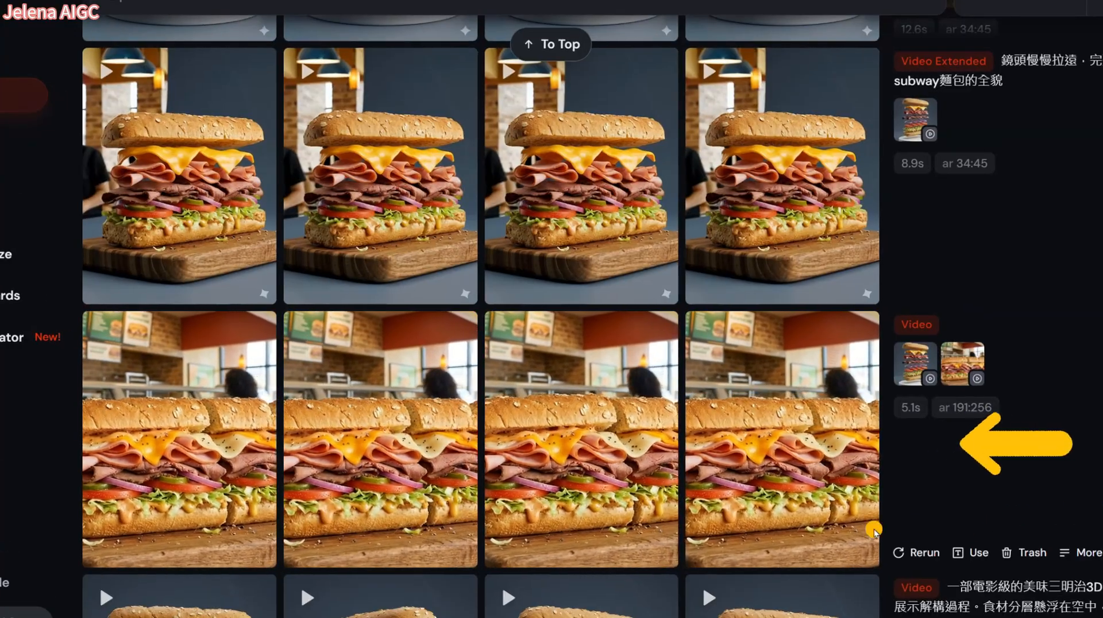
{"action": "mouse_move", "coordinate": [819, 534]}
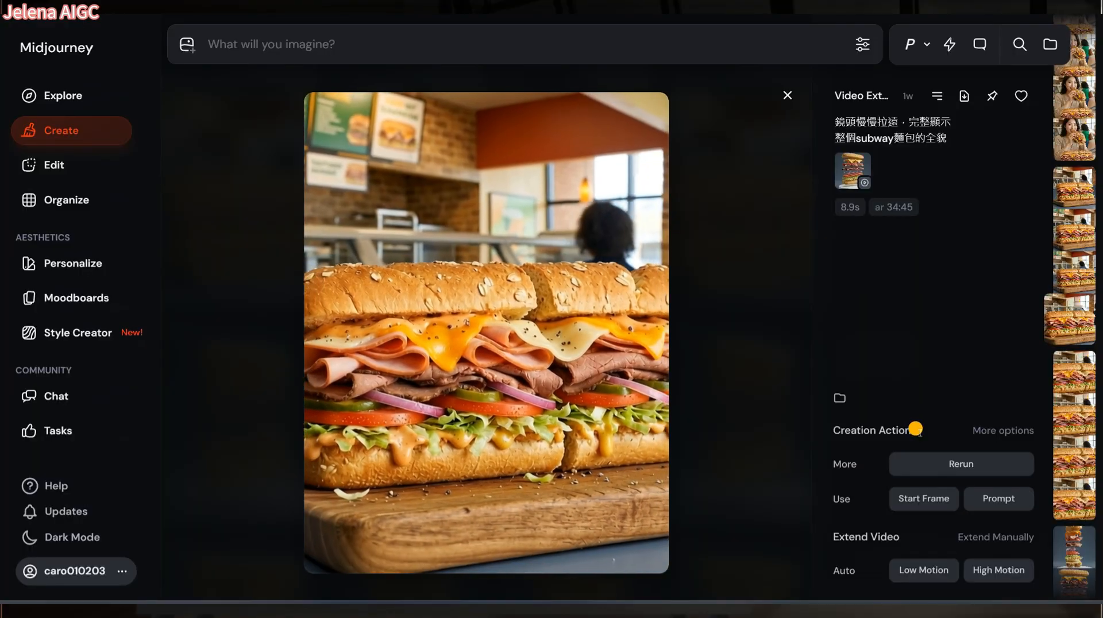
{"action": "key", "text": "Escape"}
{"action": "scroll", "coordinate": [1006, 416], "scroll_direction": "up", "scroll_amount": 1}
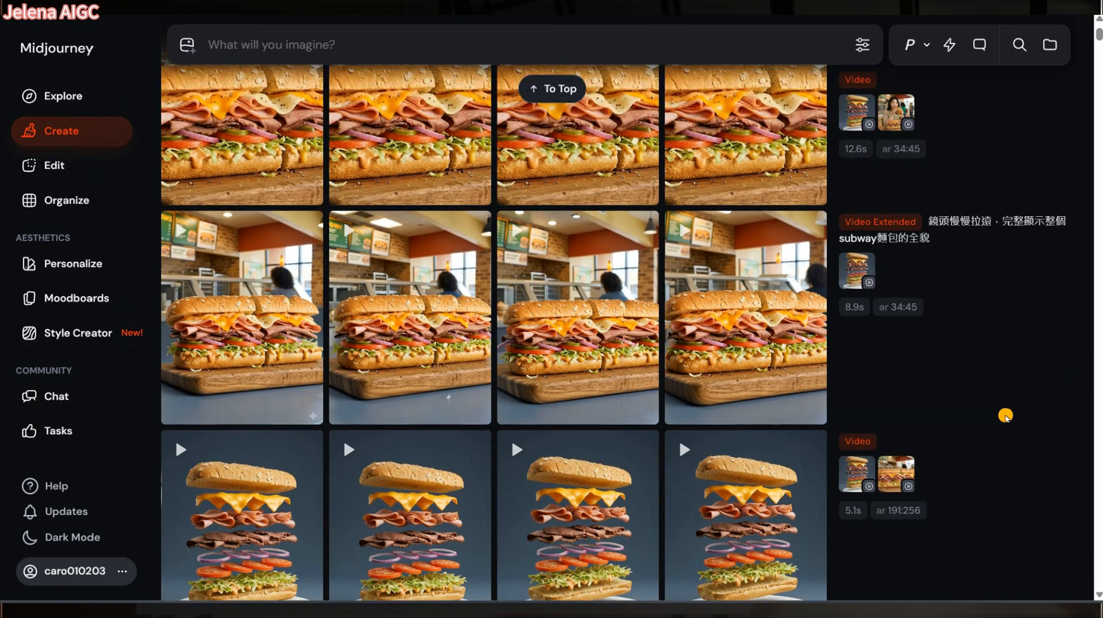
{"action": "mouse_move", "coordinate": [739, 359]}
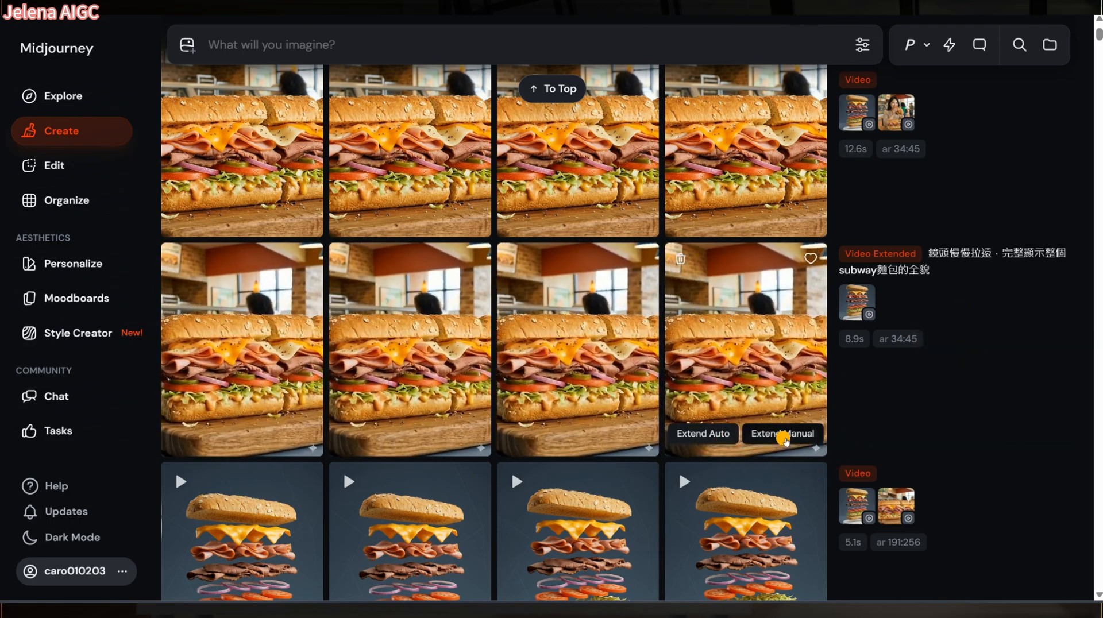
{"action": "scroll", "coordinate": [786, 439], "scroll_direction": "up", "scroll_amount": 10}
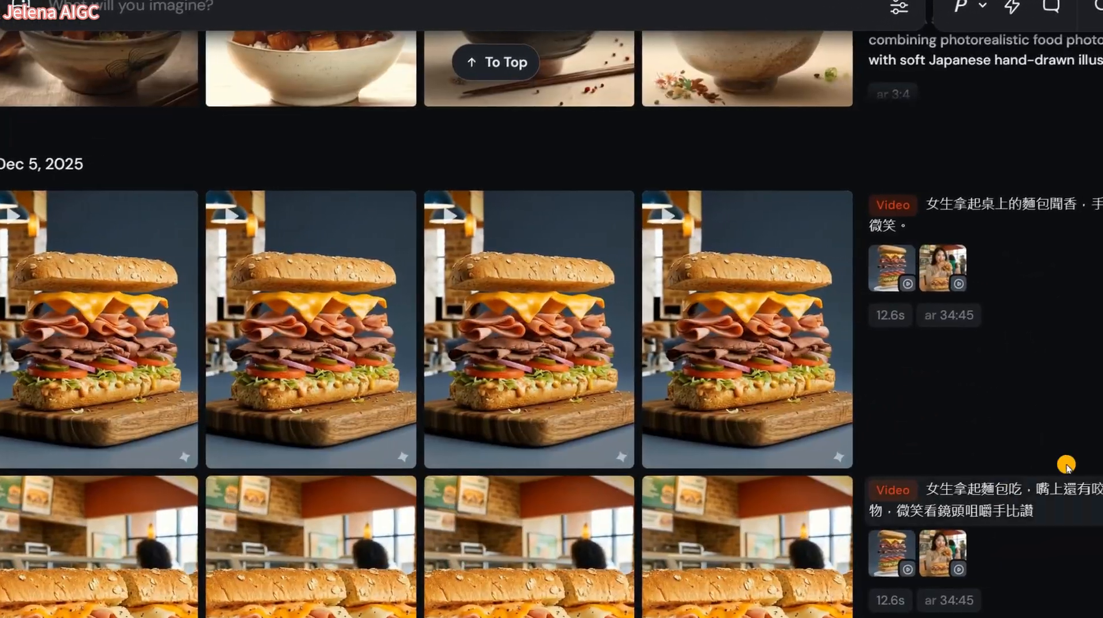
- Inspect the end-frame image of the video in which the girl picks up and smells the bread
{"action": "mouse_move", "coordinate": [1050, 358]}
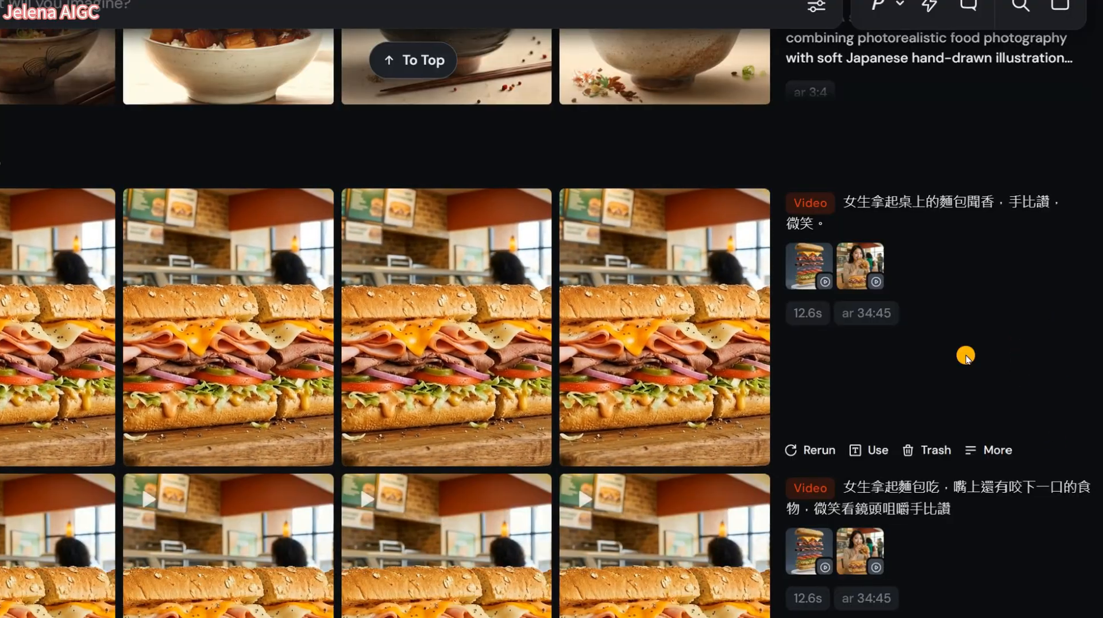
{"action": "left_click", "coordinate": [871, 264]}
{"action": "left_click", "coordinate": [747, 286]}
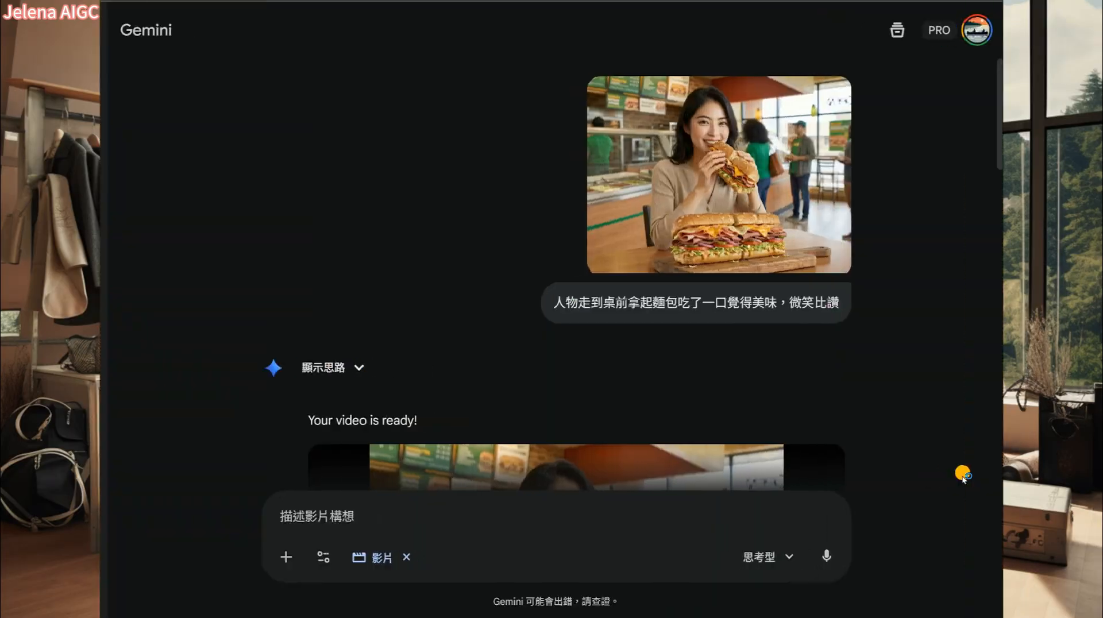
- Switch to Gemini and play the generated Veo video of the woman eating the sandwich
{"action": "scroll", "coordinate": [903, 422], "scroll_direction": "down", "scroll_amount": 5}
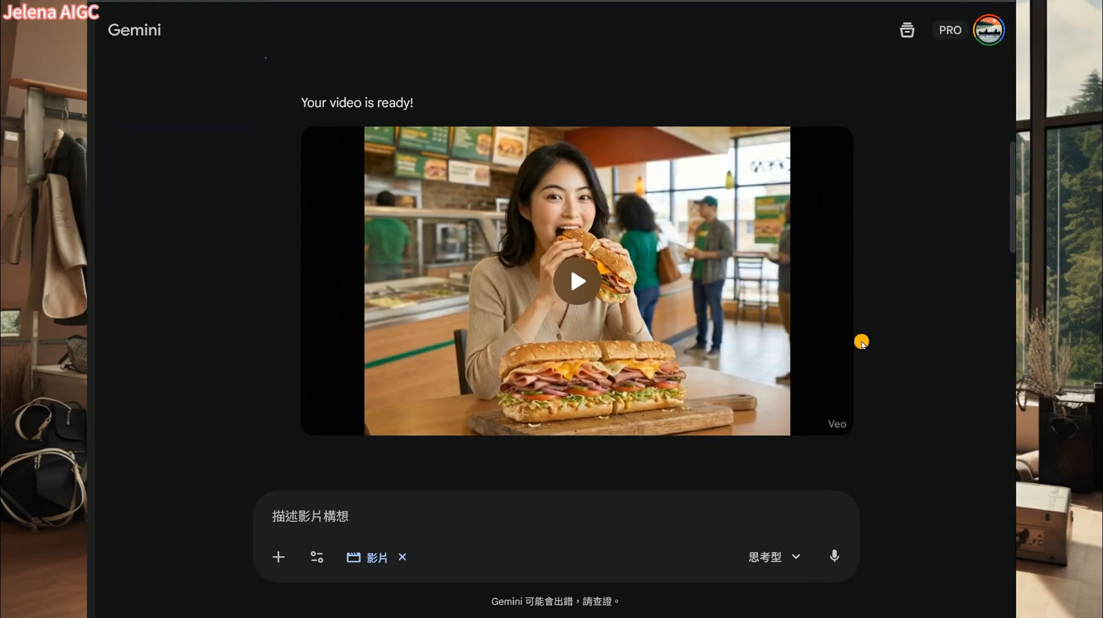
{"action": "left_click", "coordinate": [586, 292]}
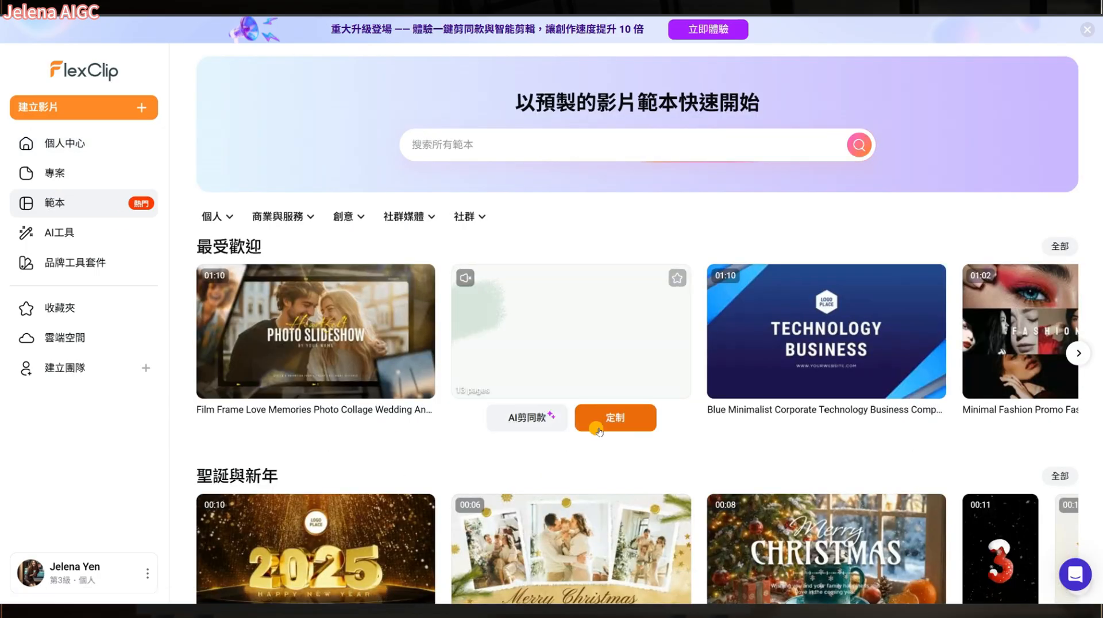
- Switch to FlexClip and look through its video template categories, including advertising, slideshow, promotion and intro templates
{"action": "scroll", "coordinate": [598, 431], "scroll_direction": "down", "scroll_amount": 2}
{"action": "scroll", "coordinate": [598, 431], "scroll_direction": "down", "scroll_amount": 10}
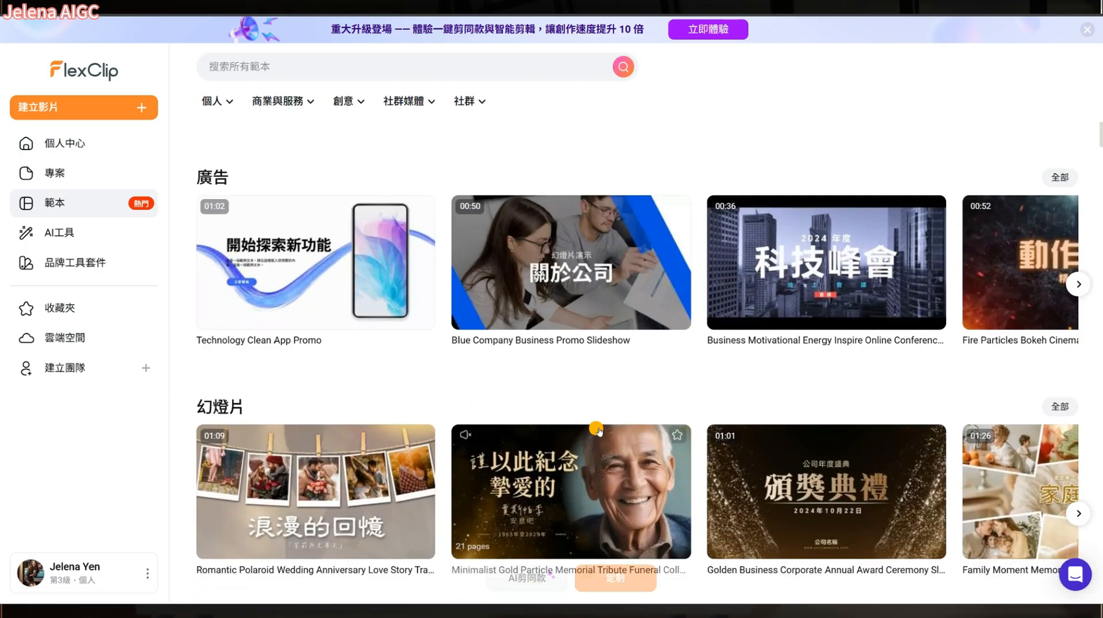
{"action": "scroll", "coordinate": [598, 431], "scroll_direction": "down", "scroll_amount": 10}
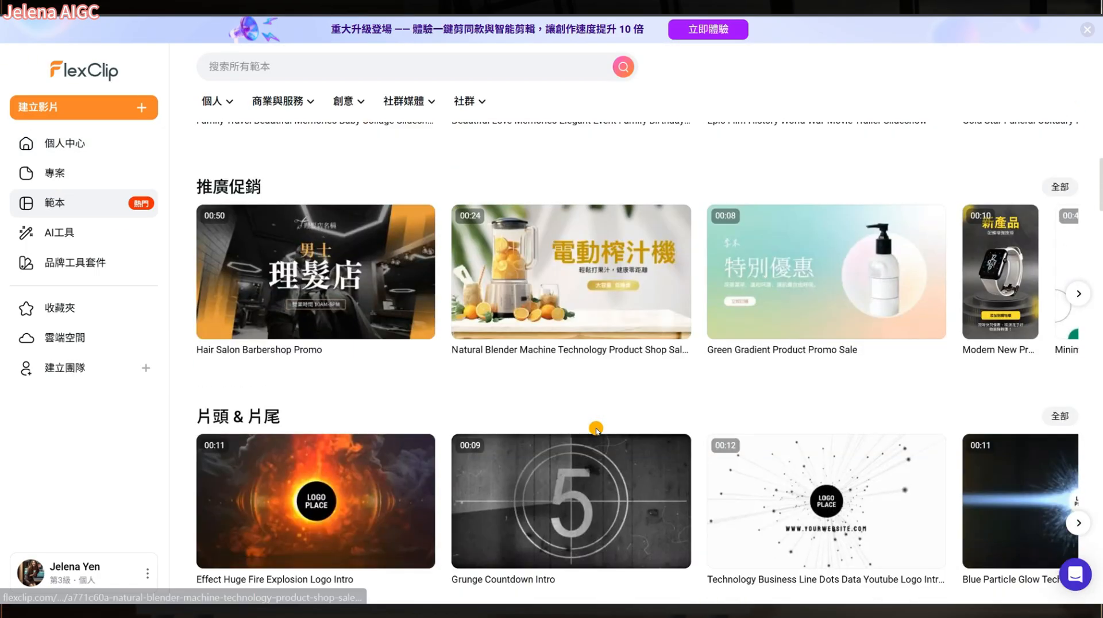
- Search the video templates for "hamburger" and open the vertical Food Promo Delicious Hamburger template for editing
{"action": "scroll", "coordinate": [597, 432], "scroll_direction": "down", "scroll_amount": 1}
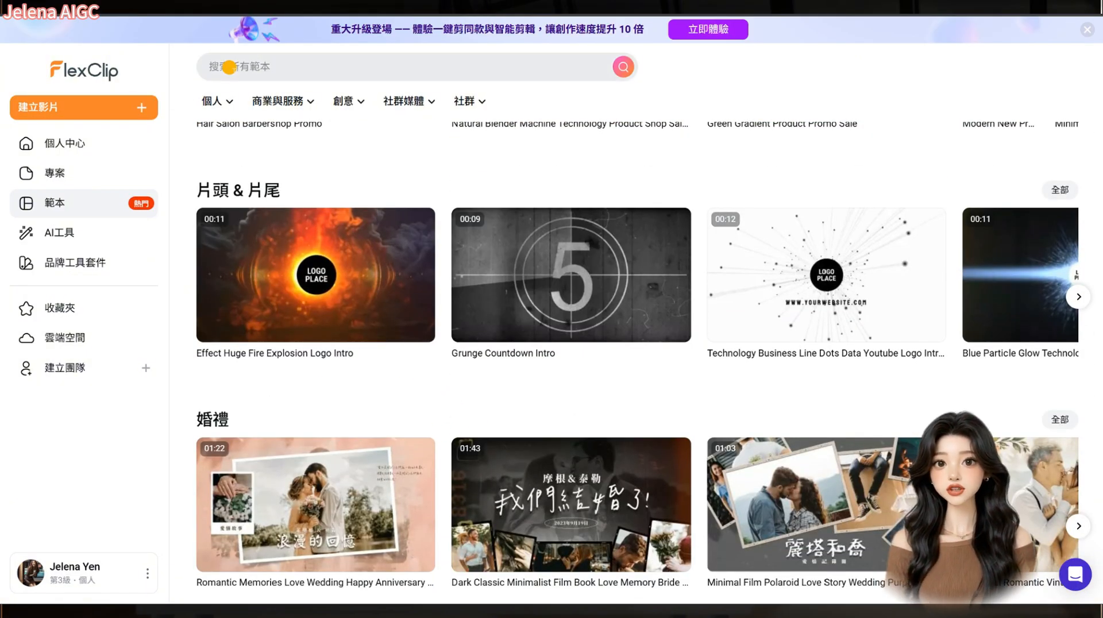
{"action": "left_click", "coordinate": [228, 67]}
{"action": "left_click", "coordinate": [269, 123]}
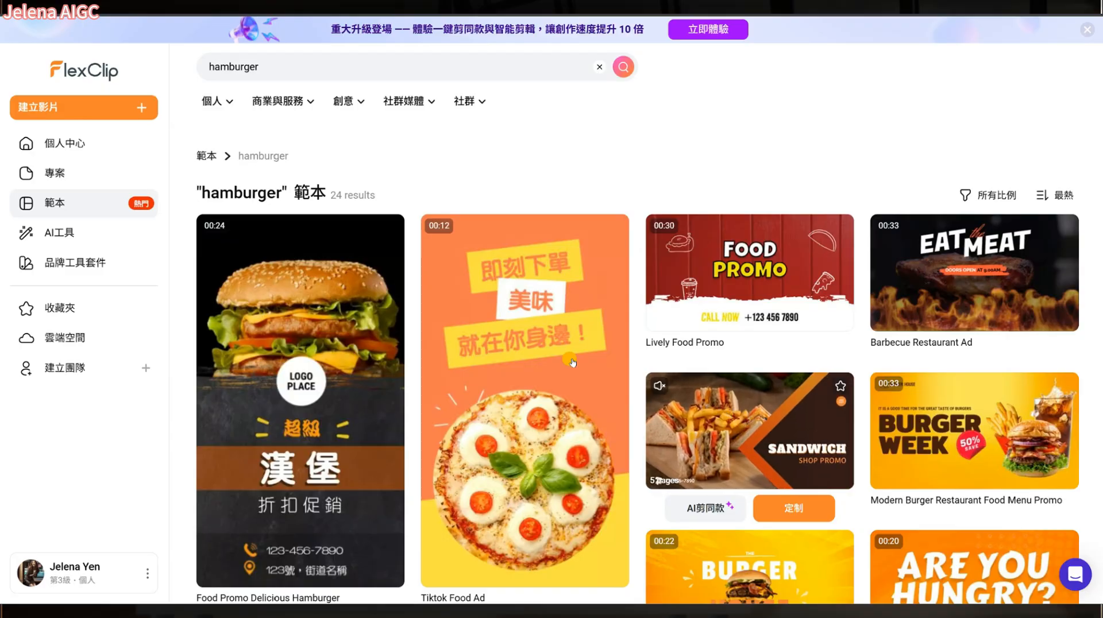
{"action": "left_click", "coordinate": [300, 345]}
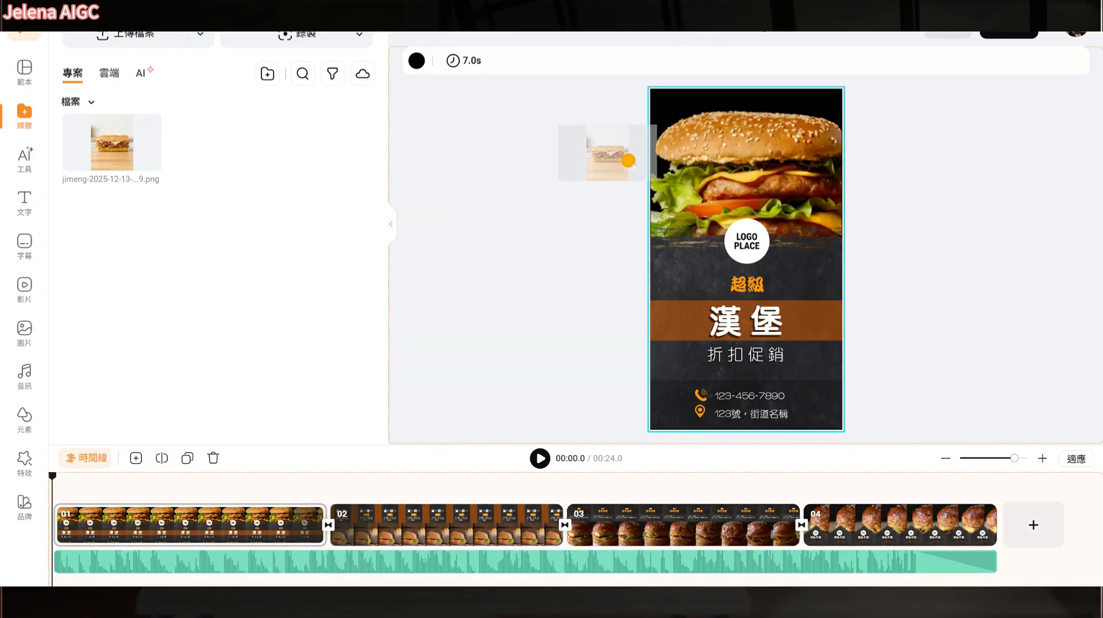
- Replace the first scene's burger photo with the uploaded sandwich image and the LOGO PLACE circle with the uploaded avatar logo
{"action": "left_click_drag", "start_coordinate": [630, 161], "coordinate": [632, 163]}
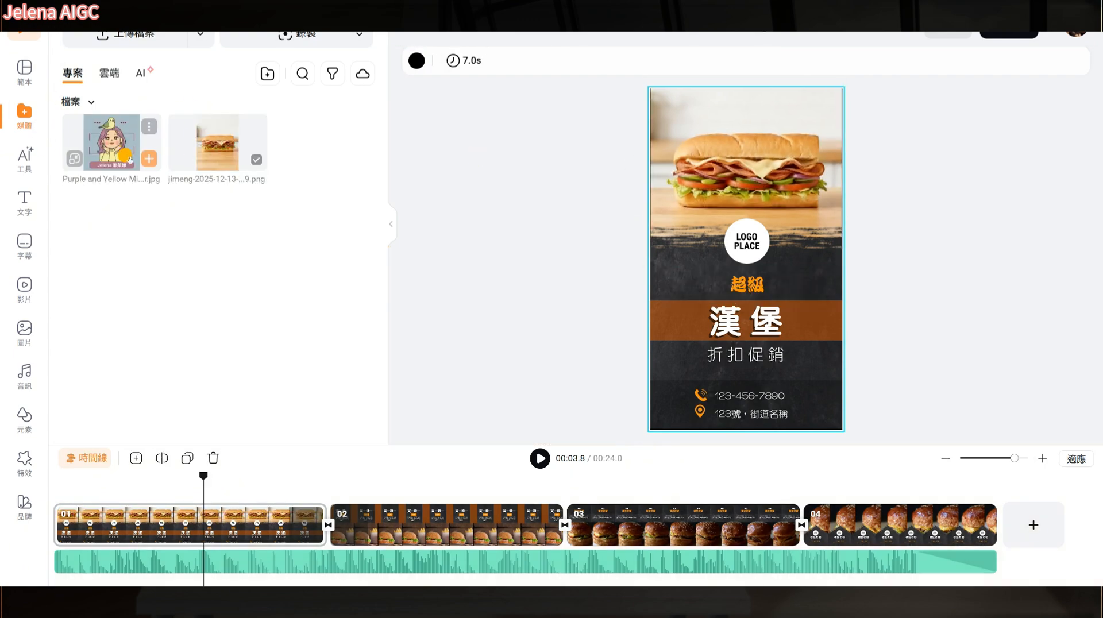
{"action": "left_click_drag", "start_coordinate": [262, 179], "coordinate": [765, 246]}
- Change the first scene's main title to 潛艇堡
{"action": "left_click_drag", "start_coordinate": [137, 479], "coordinate": [245, 480]}
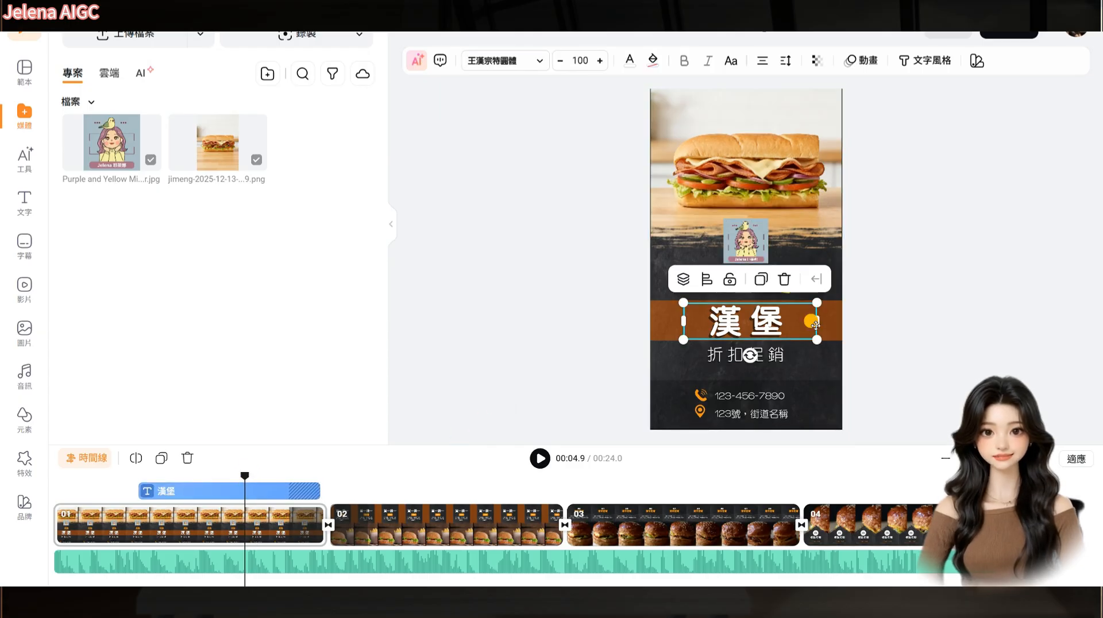
{"action": "type", "text": "潛挺"}
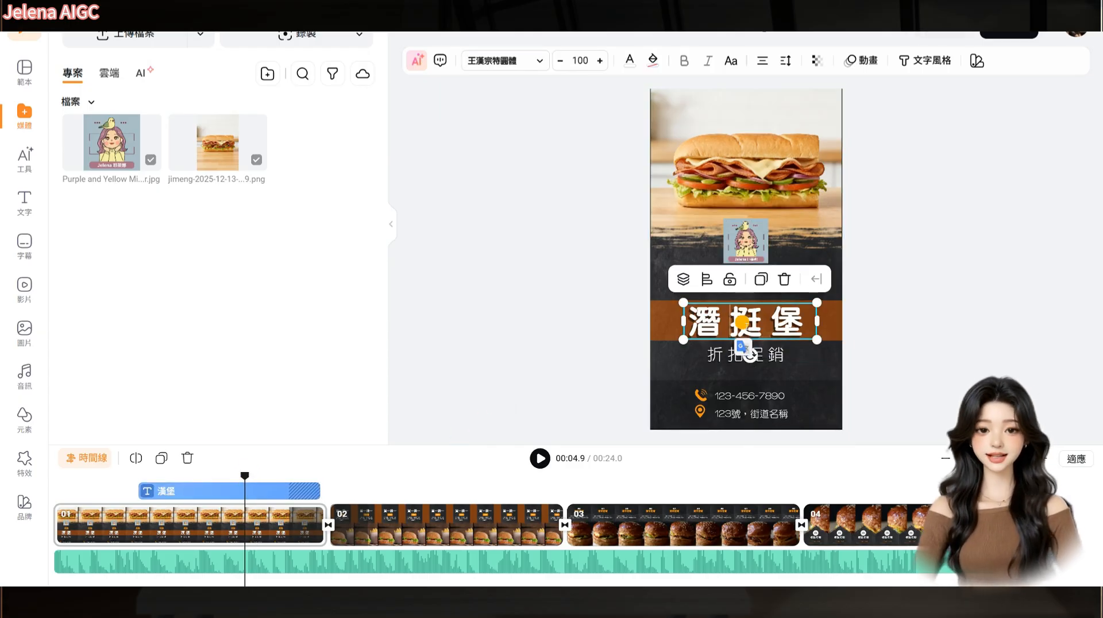
{"action": "key", "text": "Down"}
{"action": "key", "text": "2"}
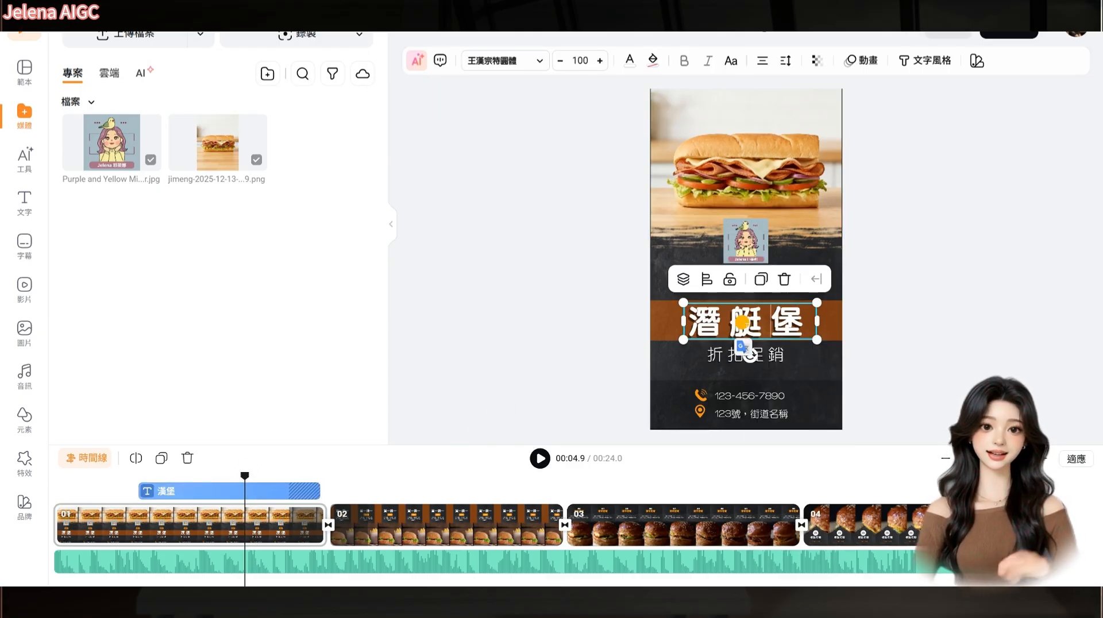
{"action": "left_click", "coordinate": [862, 320]}
{"action": "left_click", "coordinate": [748, 403]}
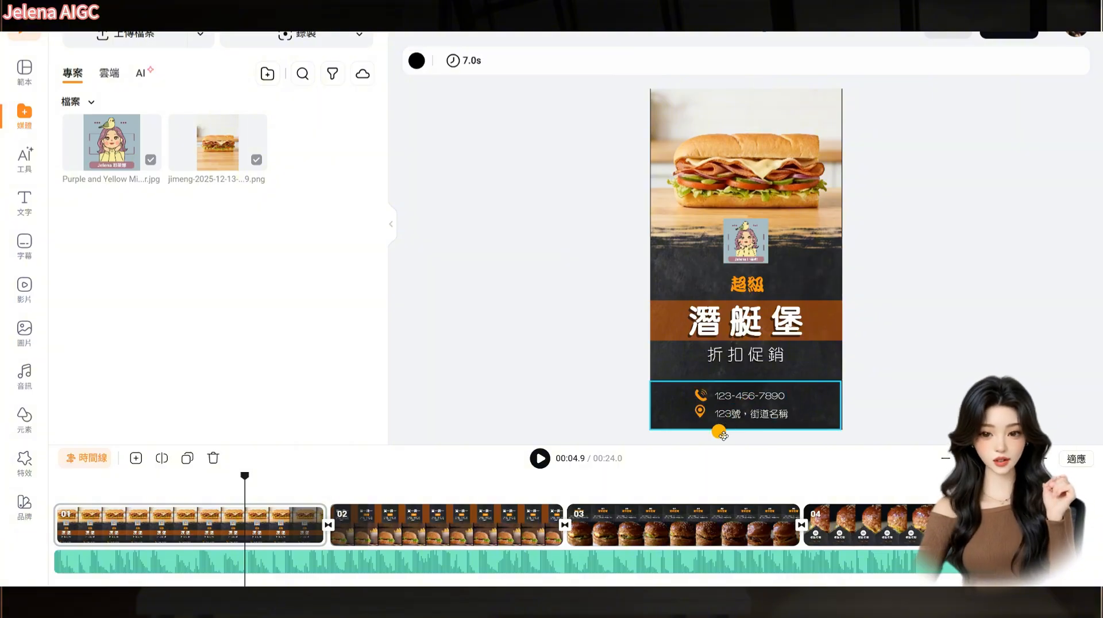
- Export the edited sandwich promo as a 1080p video at 30fps with the recommended quality
{"action": "left_click", "coordinate": [1010, 34]}
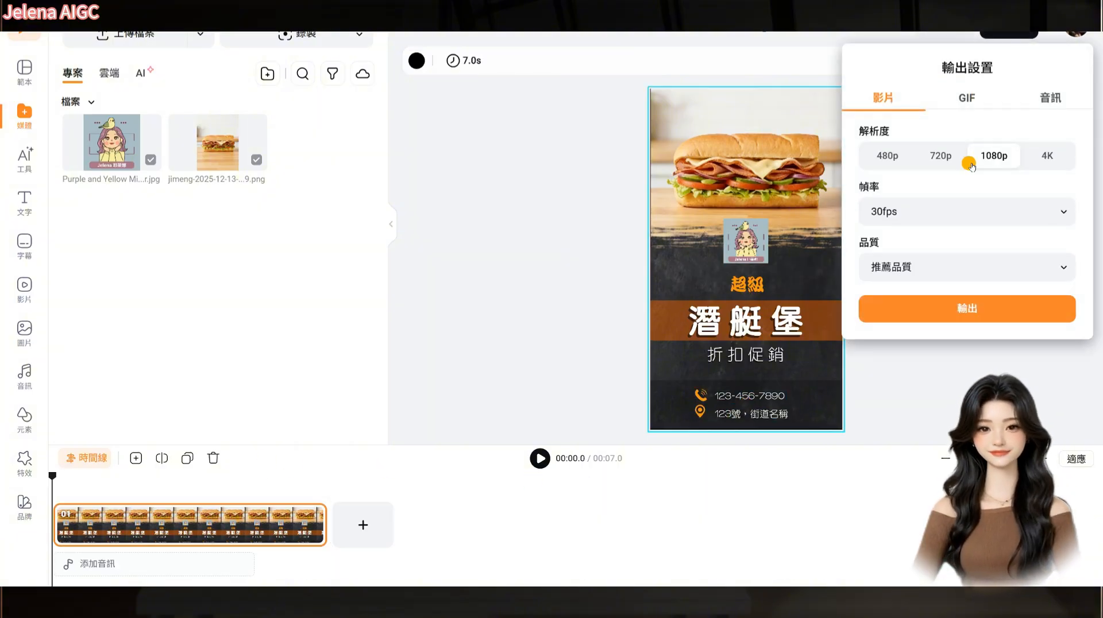
{"action": "left_click", "coordinate": [978, 318]}
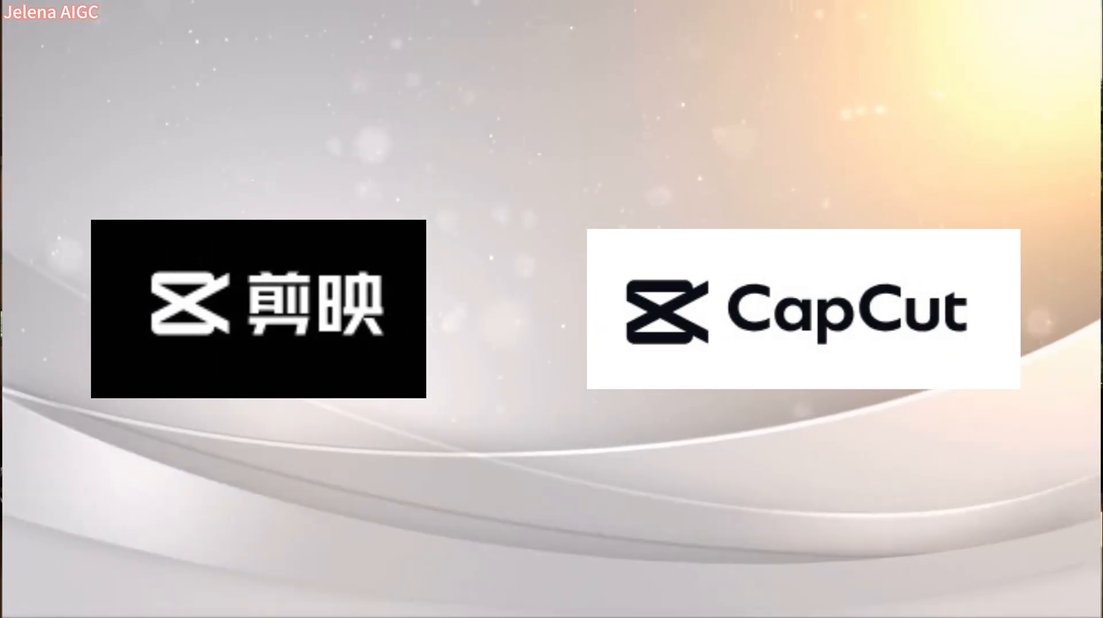
- Switch to Jianying (CapCut) and sequence the subway shorts, bread and FlexClip videos, adding the track Under the Sycamore Shade 2 beneath them
{"action": "left_click", "coordinate": [559, 96]}
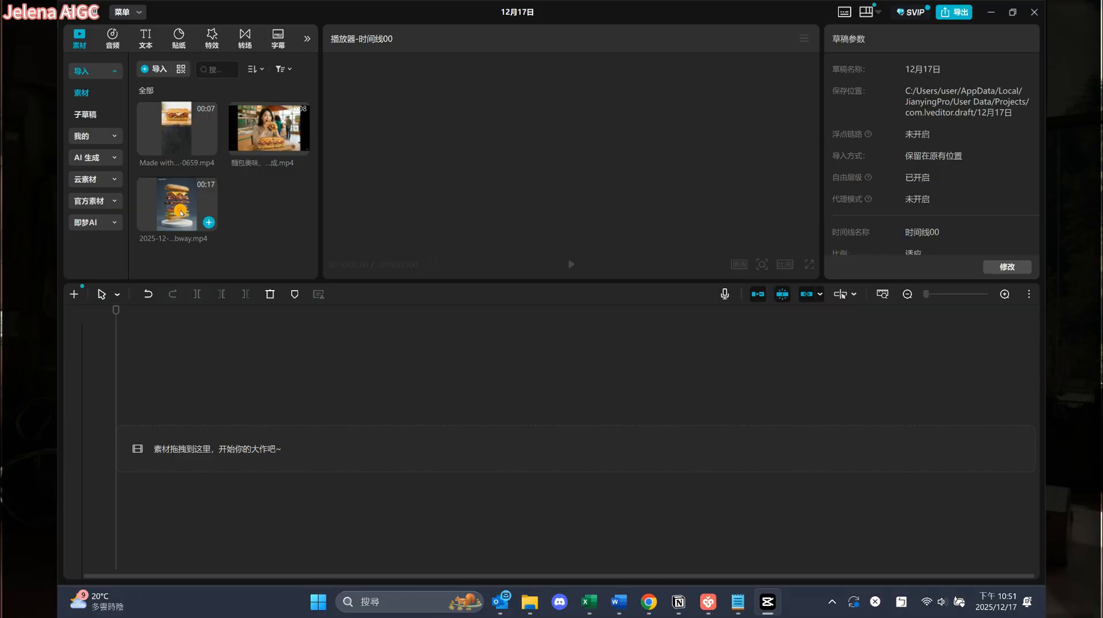
{"action": "left_click_drag", "start_coordinate": [180, 213], "coordinate": [180, 438]}
{"action": "left_click_drag", "start_coordinate": [260, 119], "coordinate": [459, 439]}
{"action": "left_click_drag", "start_coordinate": [170, 121], "coordinate": [593, 456]}
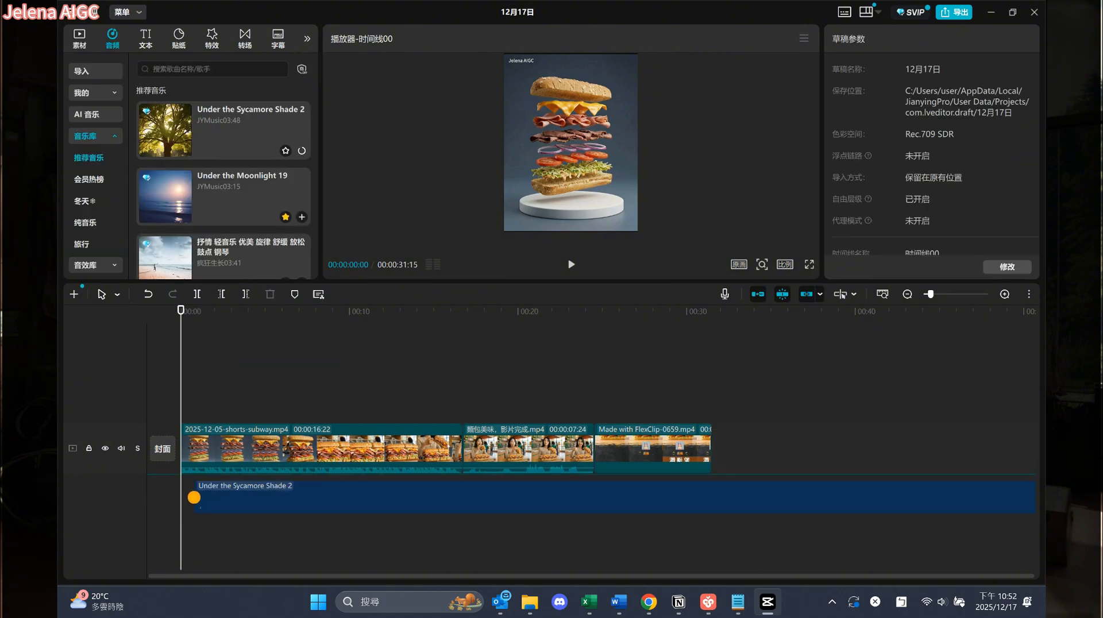
{"action": "left_click_drag", "start_coordinate": [192, 500], "coordinate": [320, 507]}
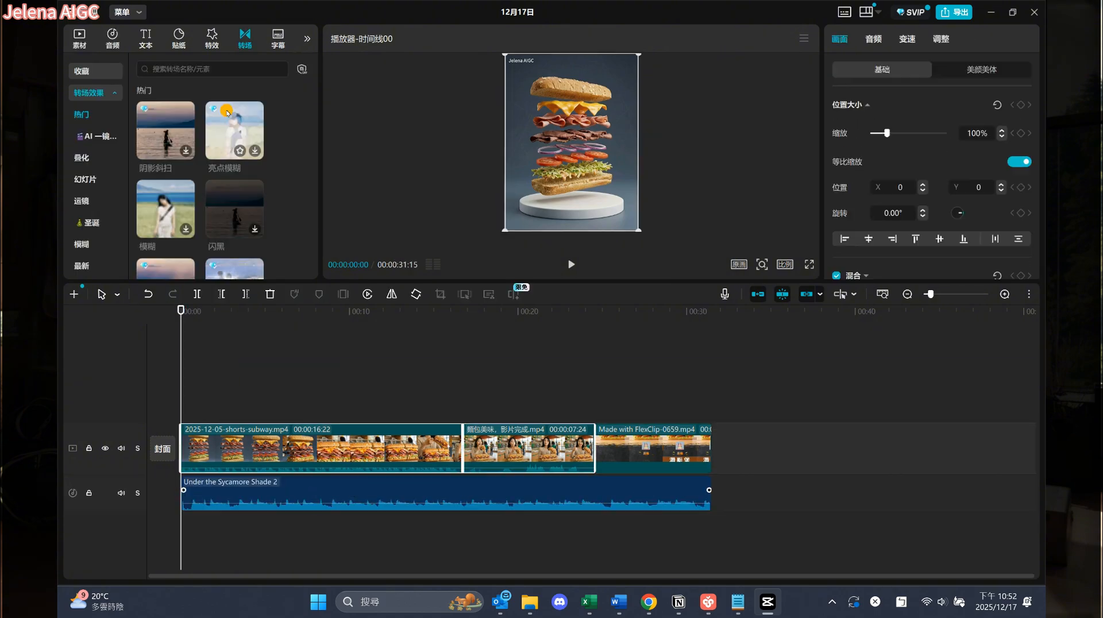
- Add the 雾化 transition between the first two timeline clips and export the finished video
{"action": "scroll", "coordinate": [182, 218], "scroll_direction": "up", "scroll_amount": 2}
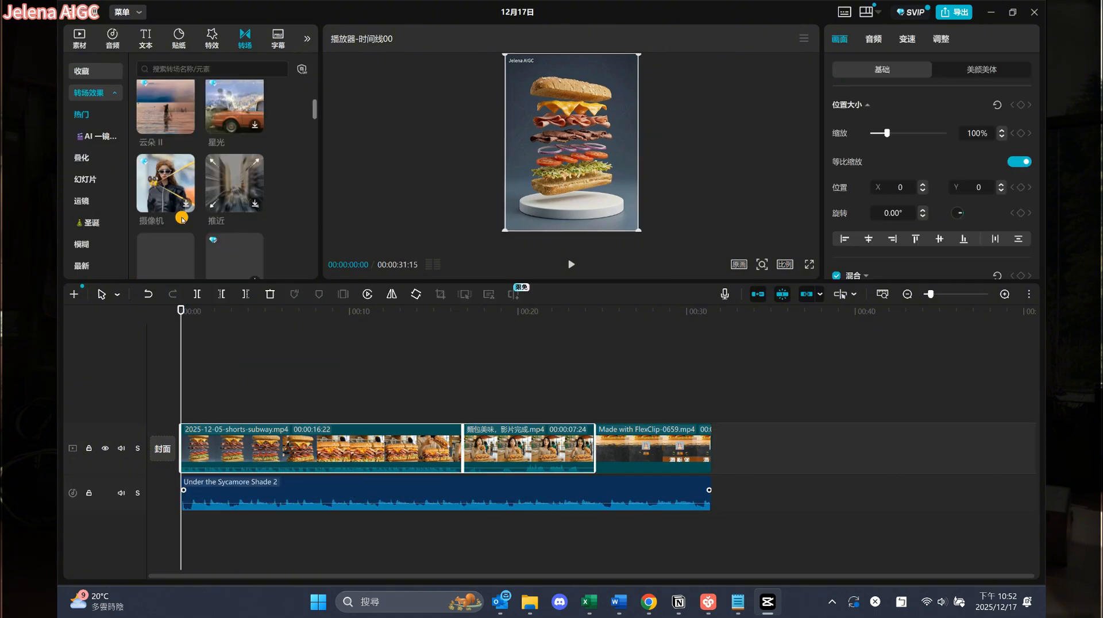
{"action": "scroll", "coordinate": [242, 236], "scroll_direction": "down", "scroll_amount": 2}
{"action": "left_click", "coordinate": [185, 160]}
{"action": "left_click", "coordinate": [635, 327]}
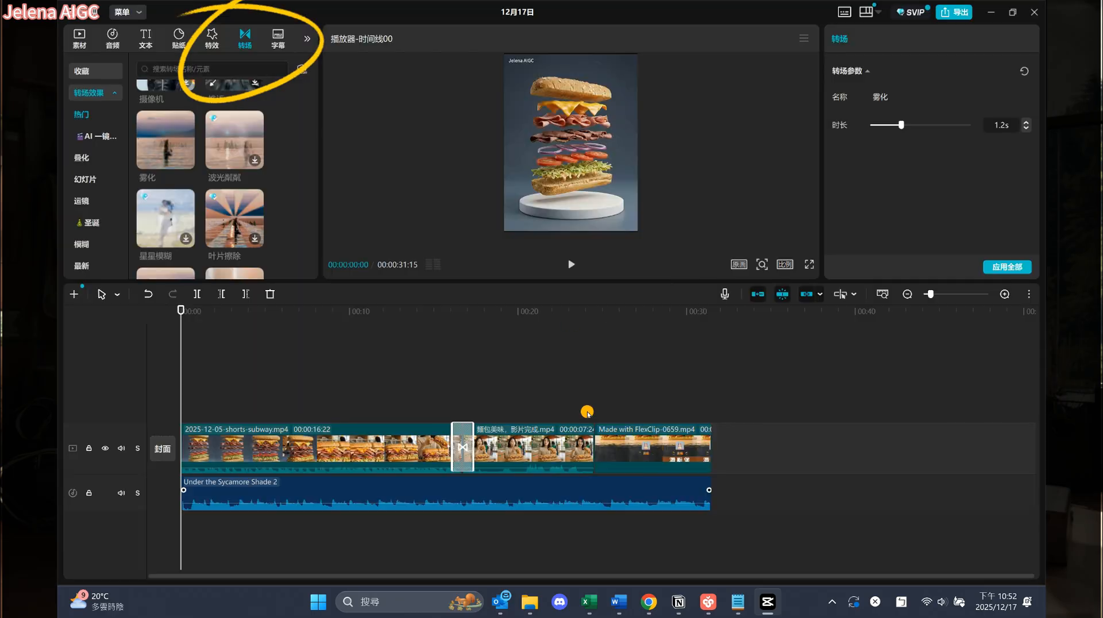
{"action": "left_click", "coordinate": [954, 12]}
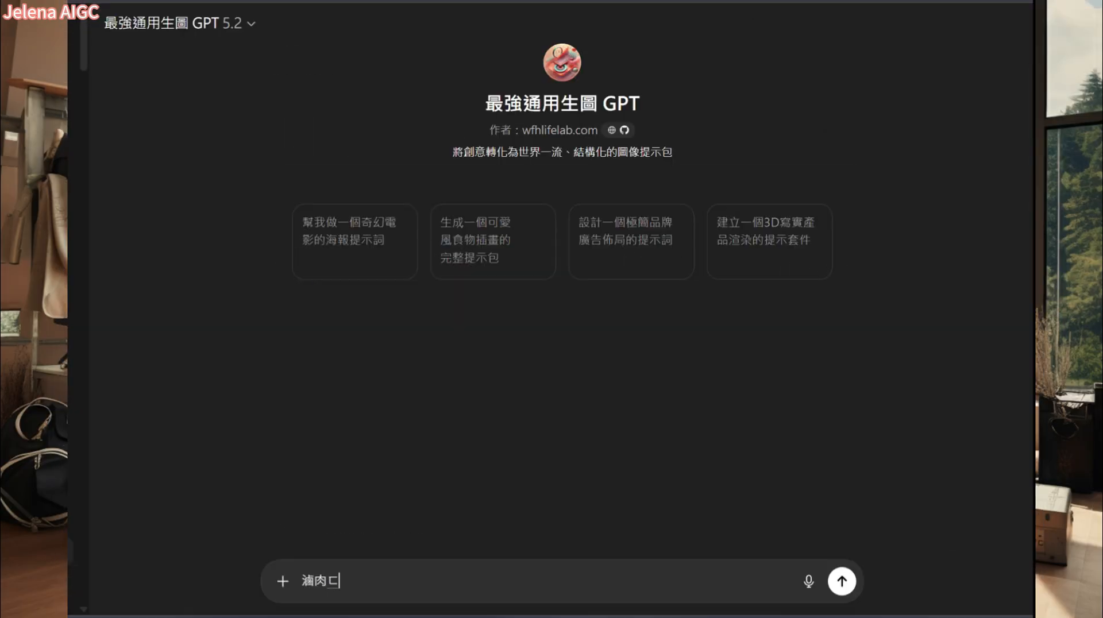
- Switch to the 最強通用生圖 GPT in ChatGPT and request an image prompt package for 滷肉飯，商業海報
{"action": "key", "text": "Return"}
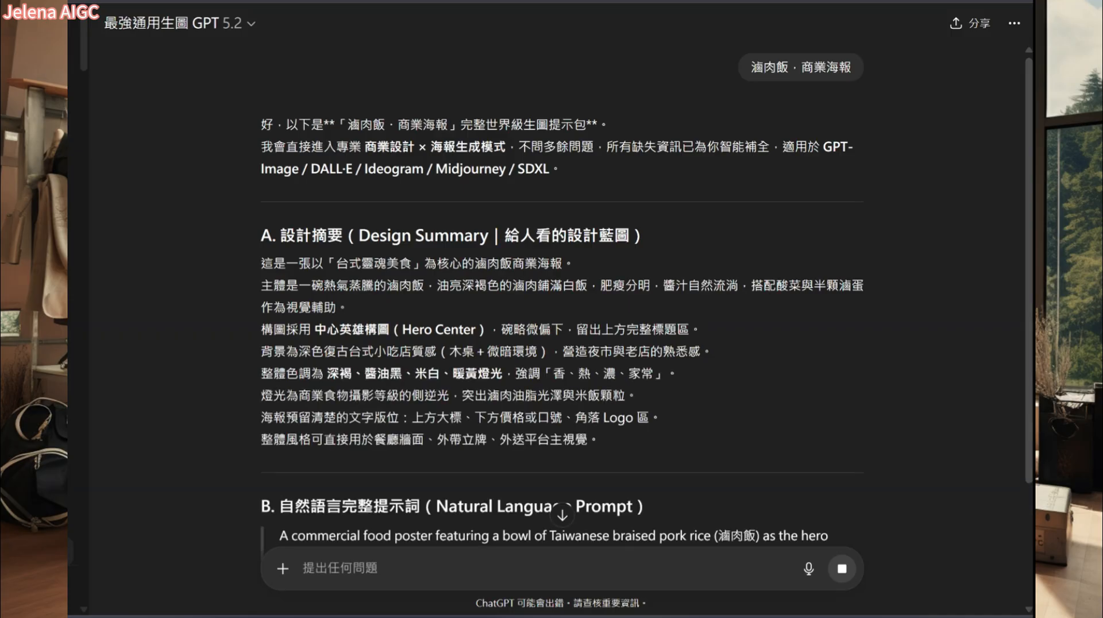
{"action": "scroll", "coordinate": [1030, 500], "scroll_direction": "down", "scroll_amount": 5}
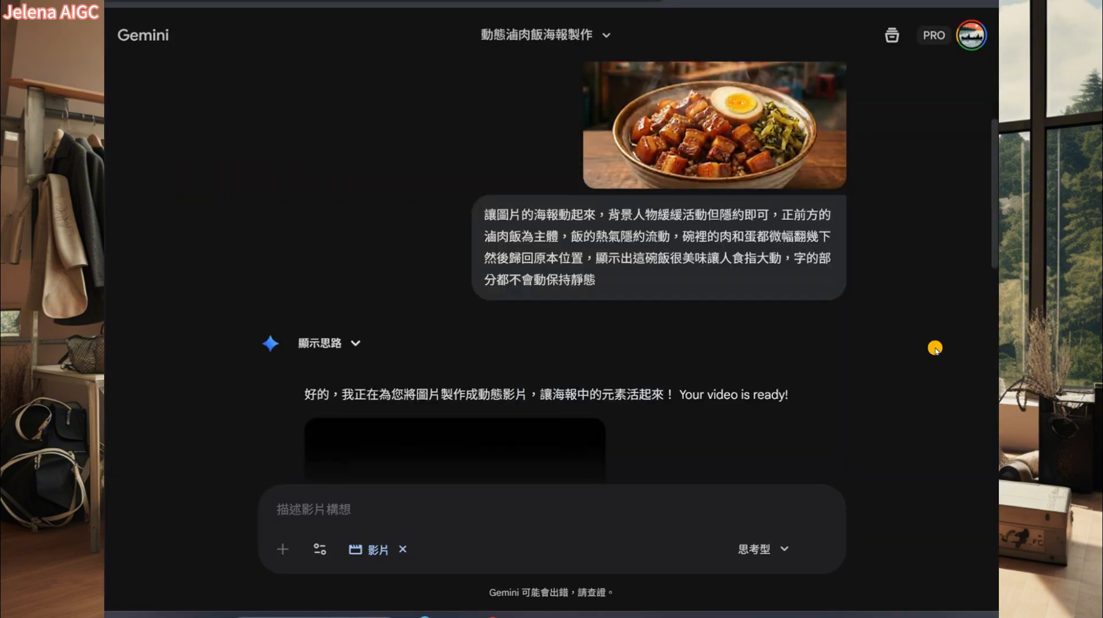
- Switch to Gemini and examine the generated video of the animated braised pork rice poster
{"action": "scroll", "coordinate": [935, 349], "scroll_direction": "down", "scroll_amount": 5}
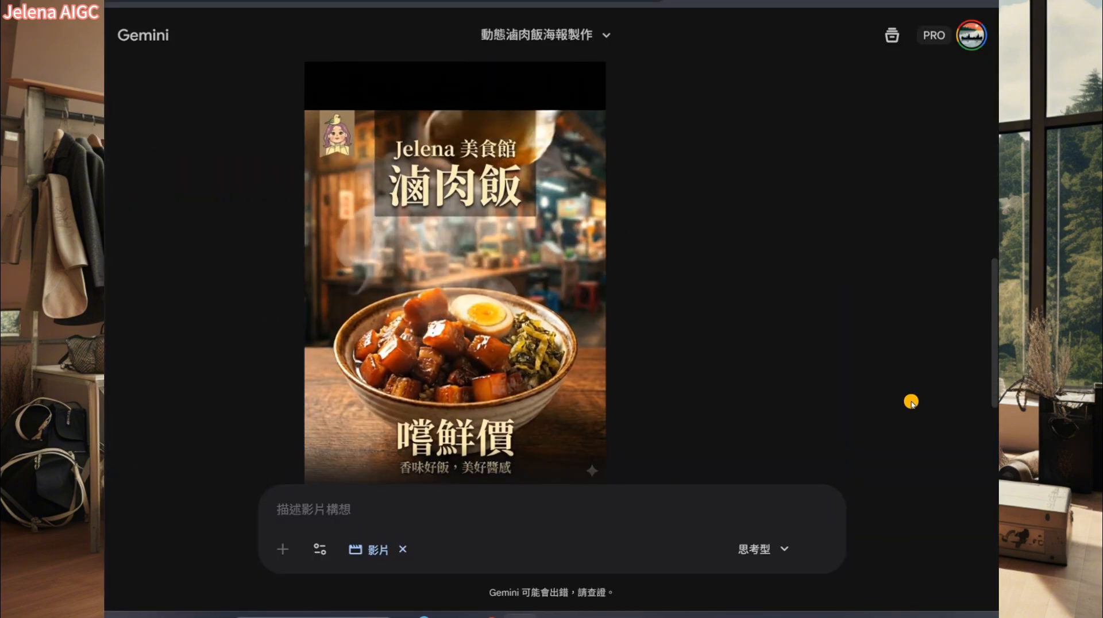